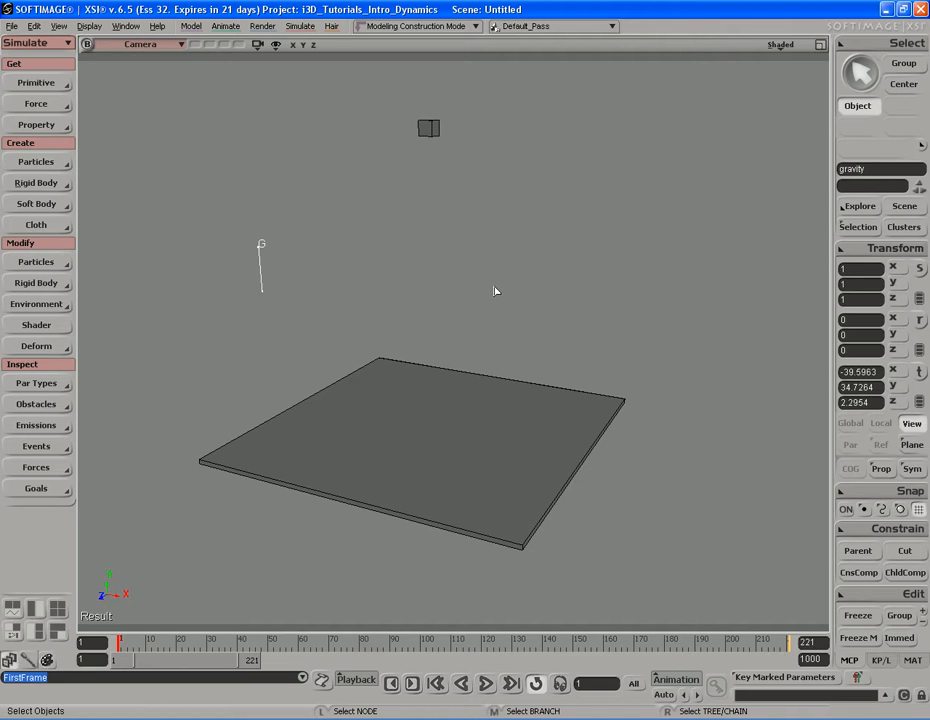
# Open the simulation preferences and set the rigid body dynamics engine to Ageia physX
pyautogui.click(12, 27)
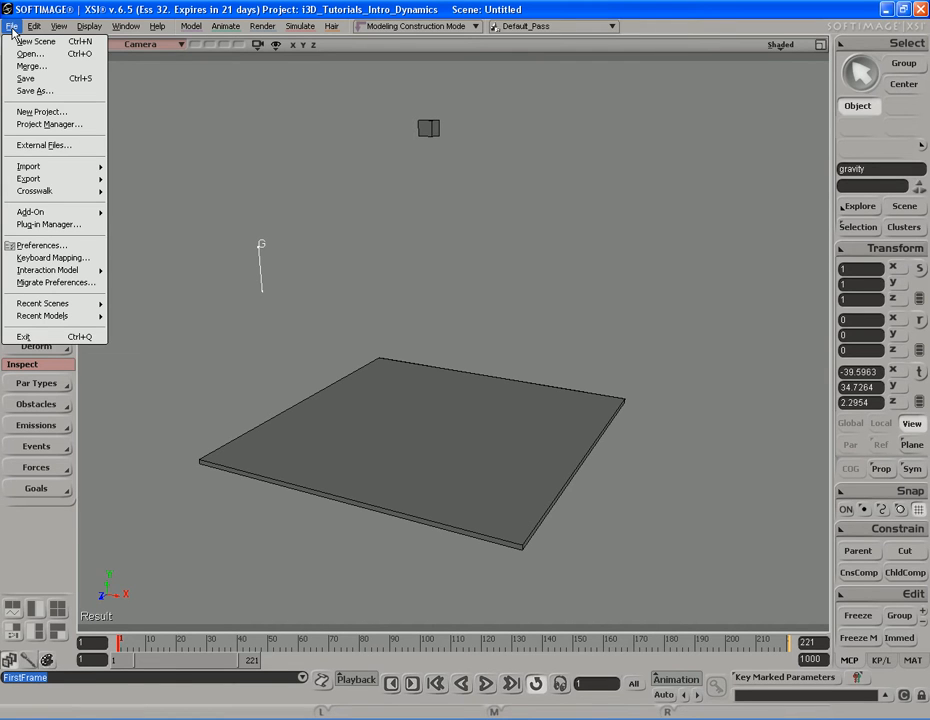
pyautogui.click(28, 246)
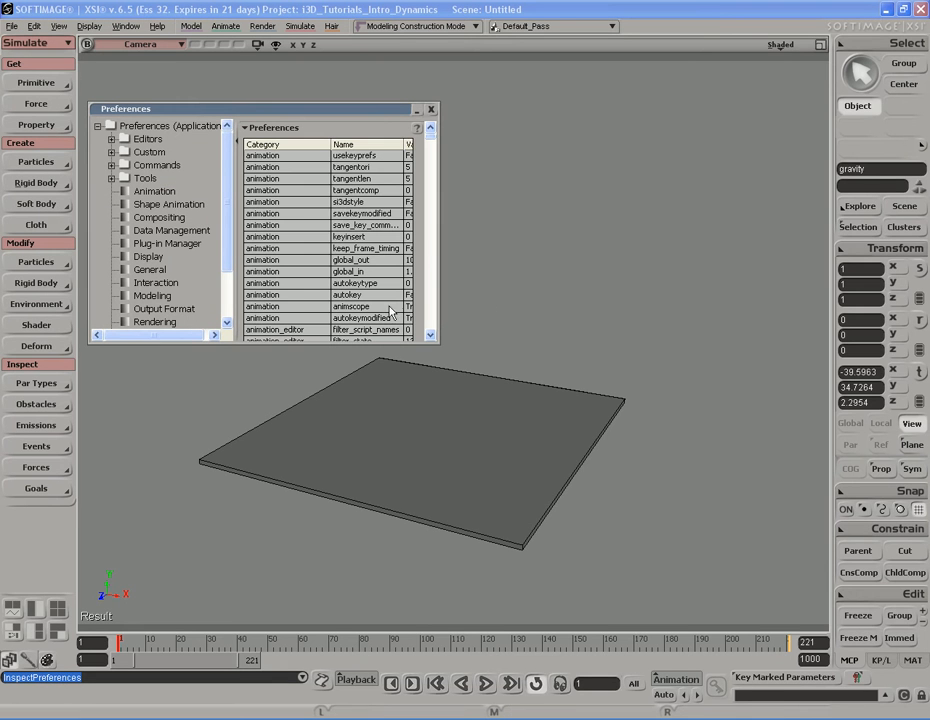
pyautogui.scroll(-2, 230, 244)
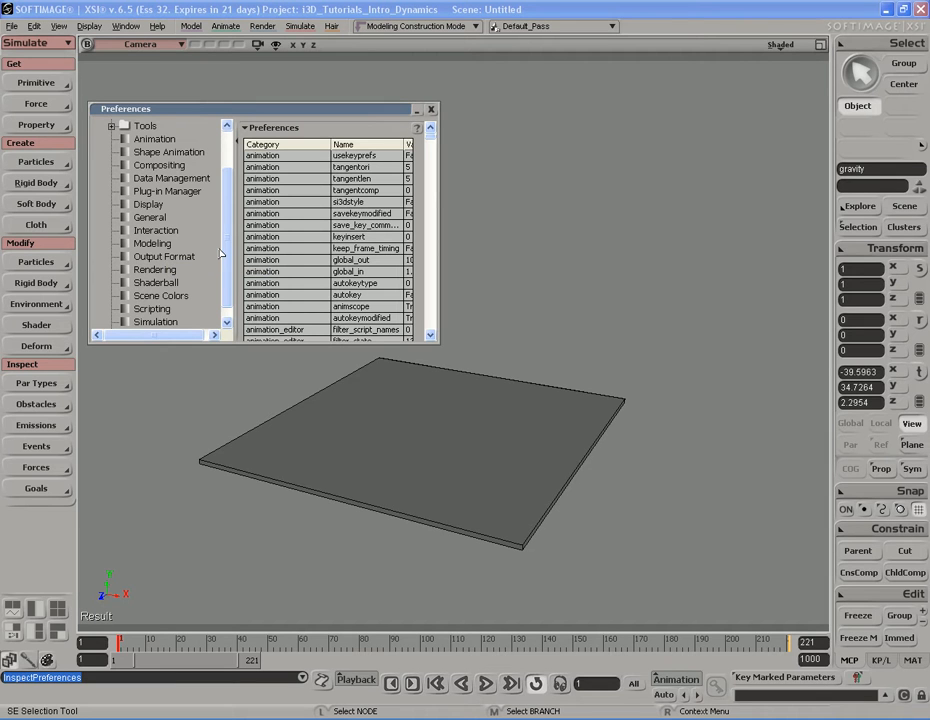
pyautogui.scroll(-1, 161, 320)
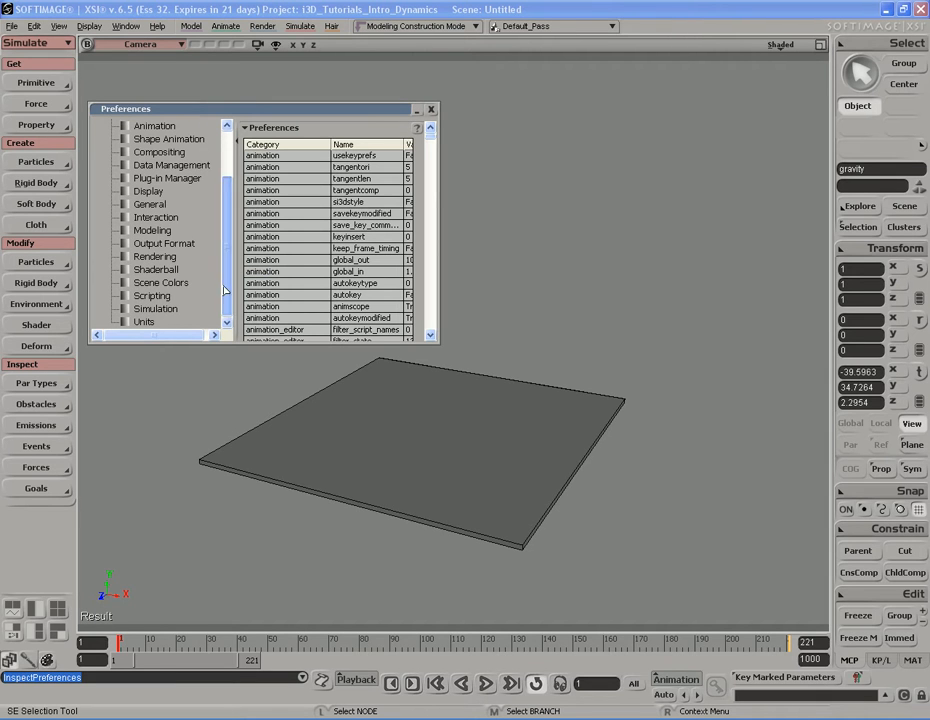
pyautogui.click(161, 312)
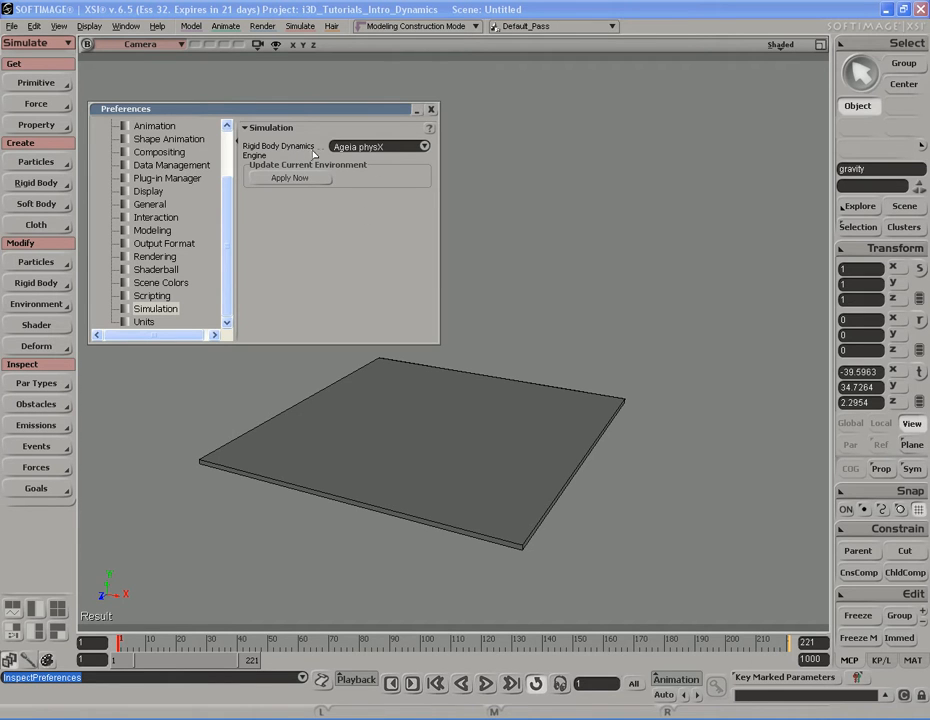
pyautogui.click(425, 148)
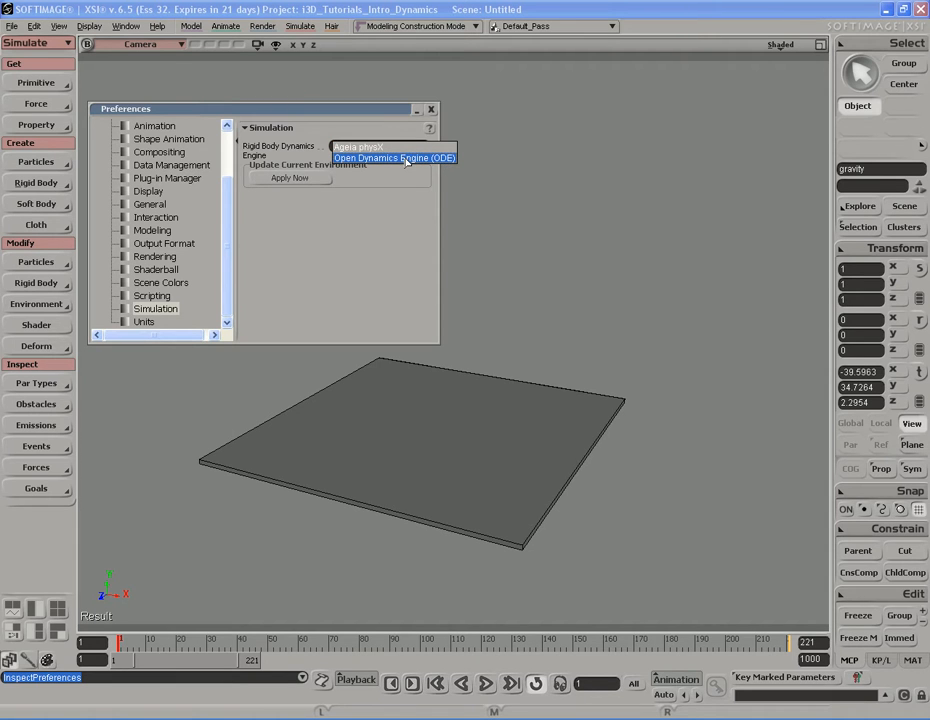
pyautogui.click(387, 148)
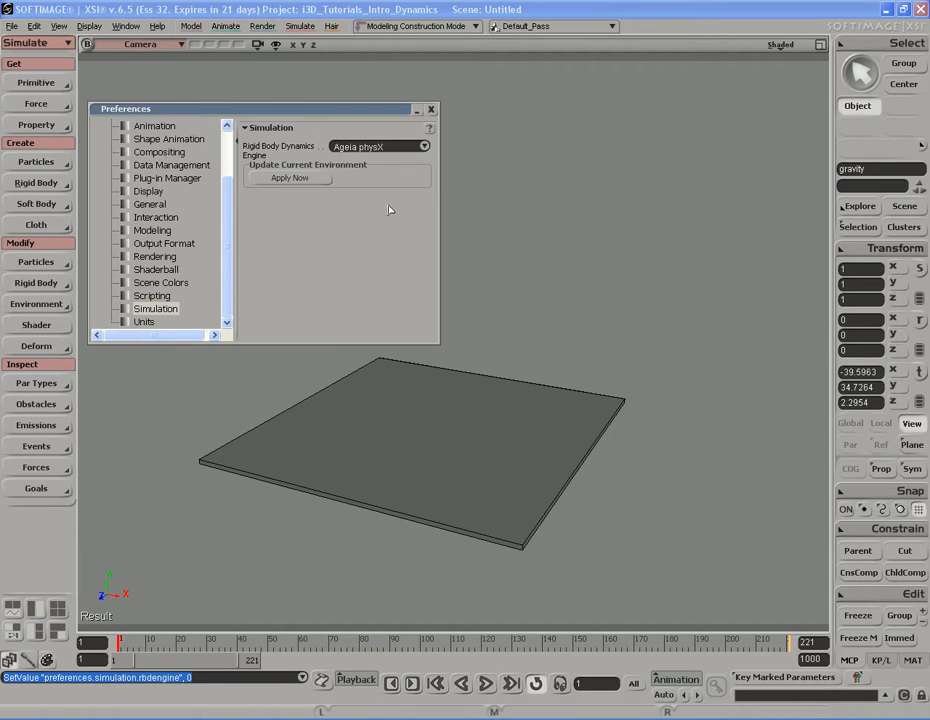
# Switch the rigid body dynamics engine to Open Dynamics Engine (ODE), and return it to Ageia physX
pyautogui.click(395, 148)
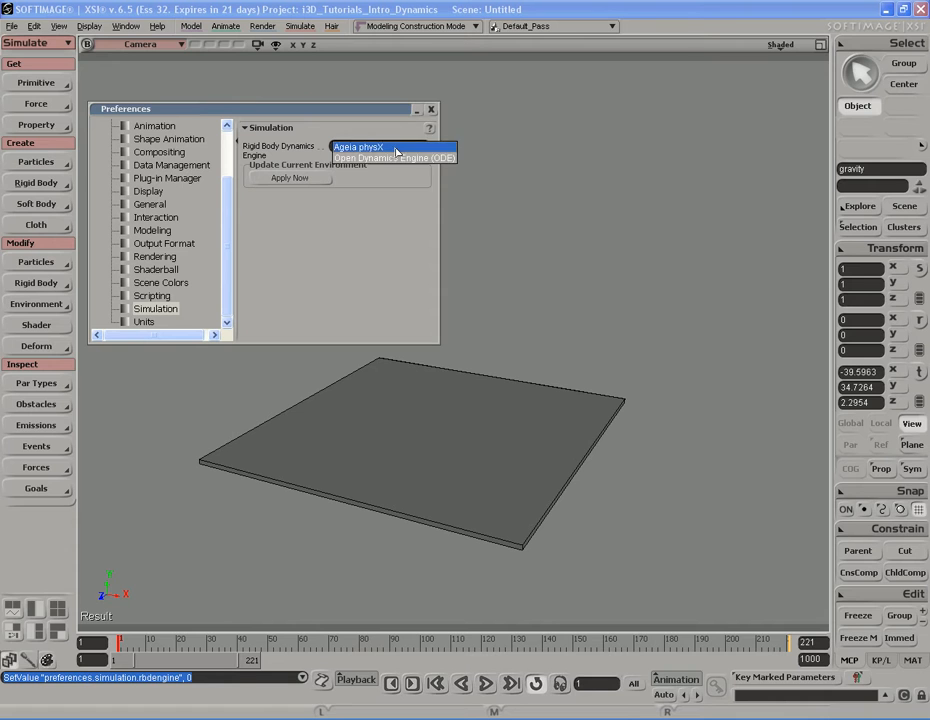
pyautogui.click(396, 158)
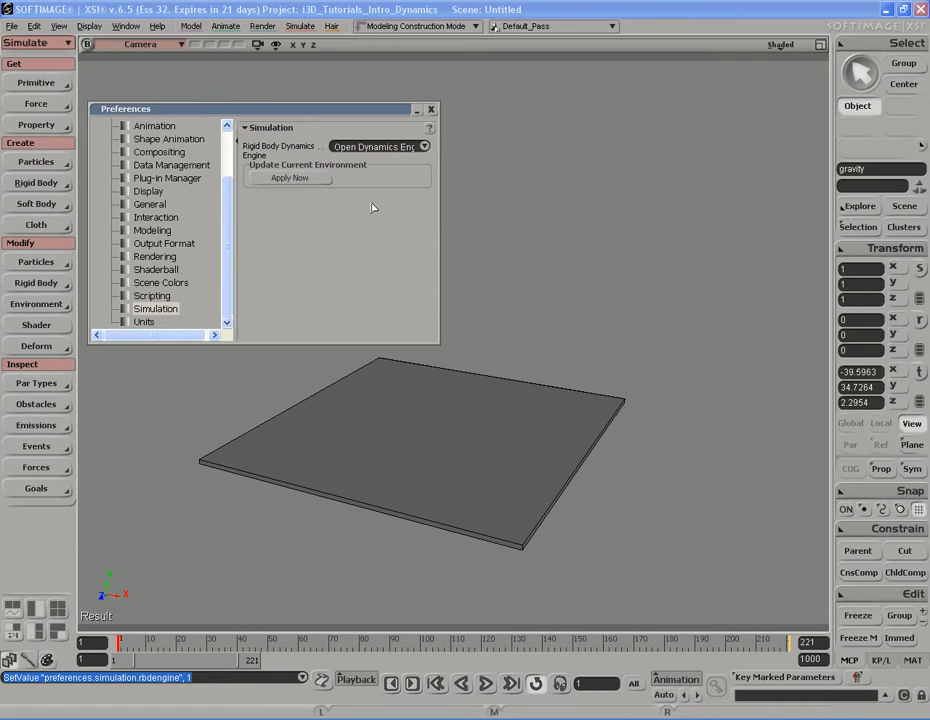
pyautogui.click(395, 147)
pyautogui.click(382, 133)
pyautogui.click(380, 147)
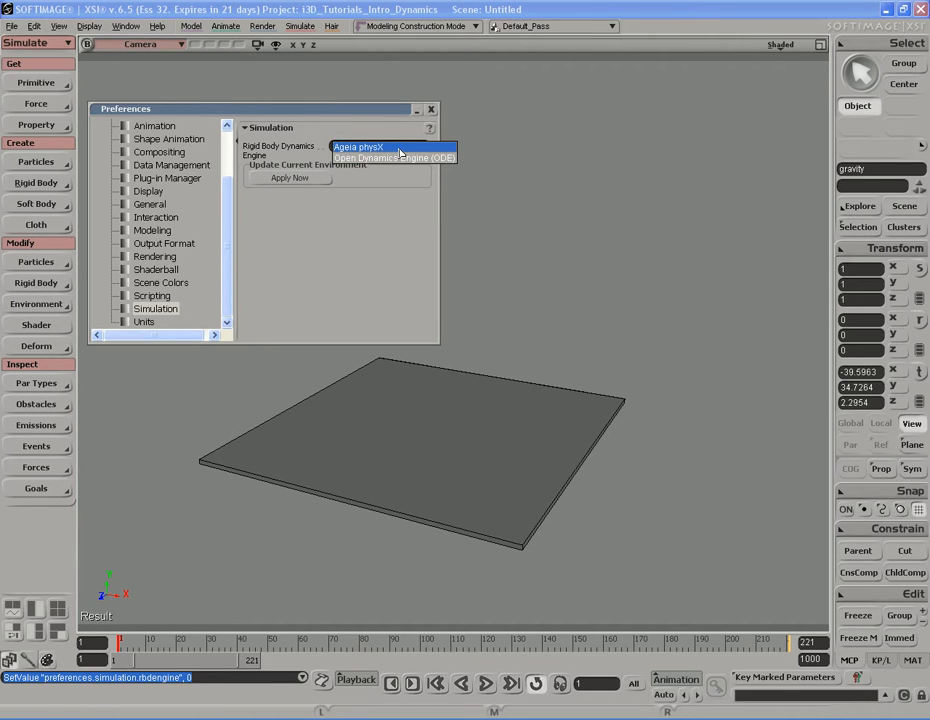
pyautogui.click(399, 151)
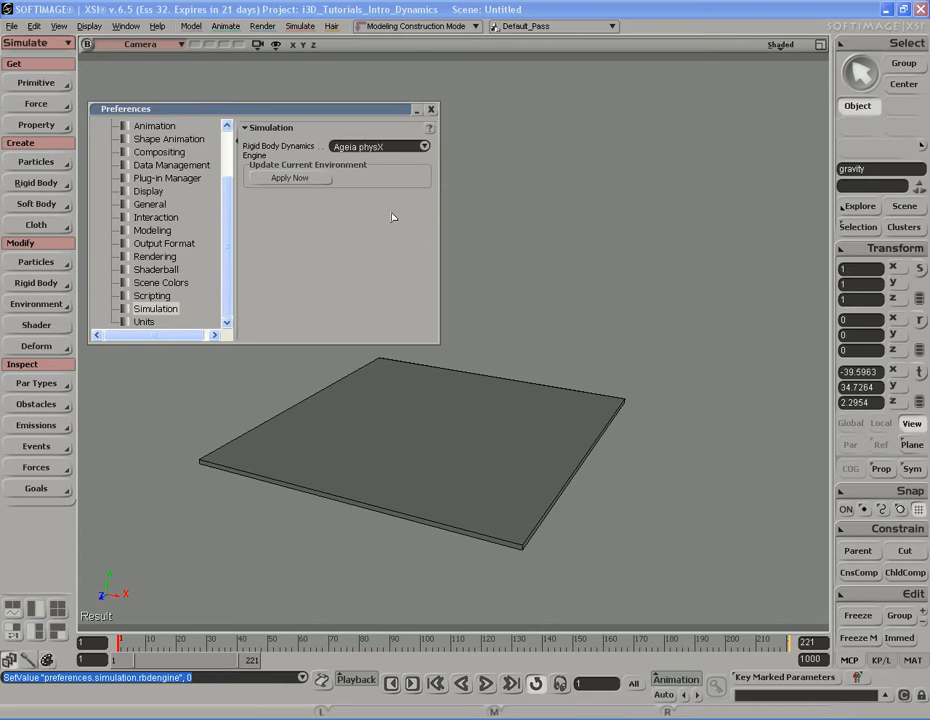
pyautogui.click(393, 149)
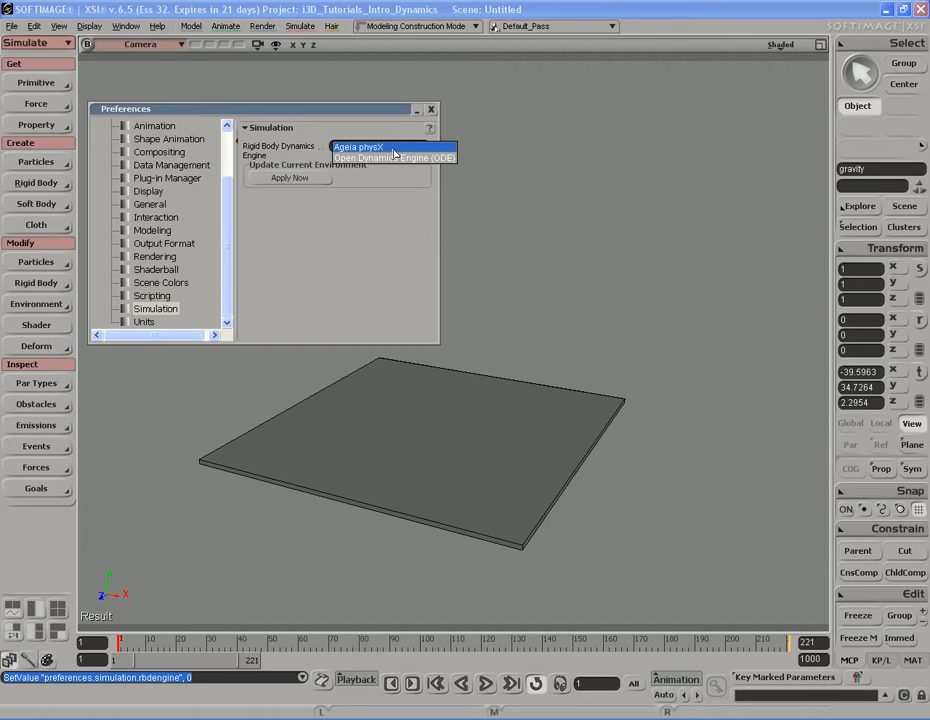
pyautogui.click(393, 148)
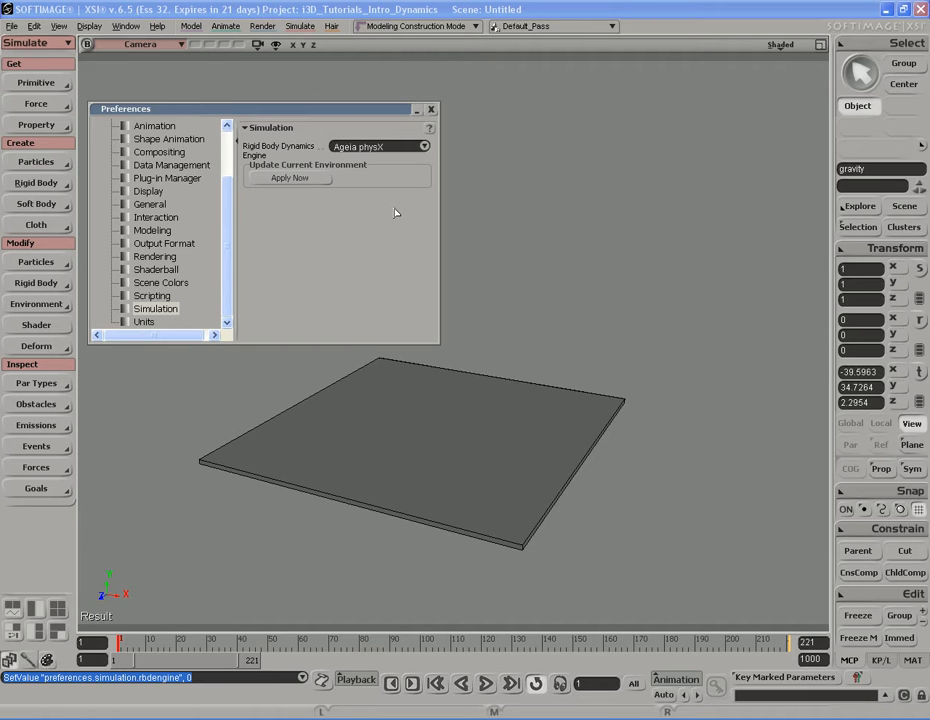
# Try the ODE engine once more, restore Ageia physX as the rigid body dynamics engine and close the preferences
pyautogui.click(420, 146)
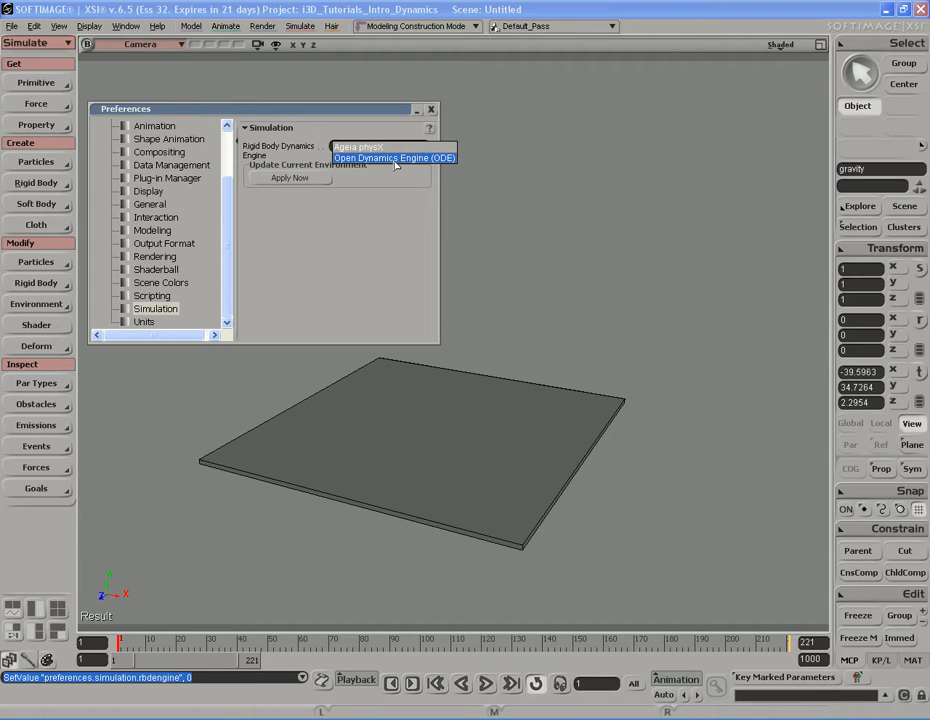
pyautogui.click(395, 160)
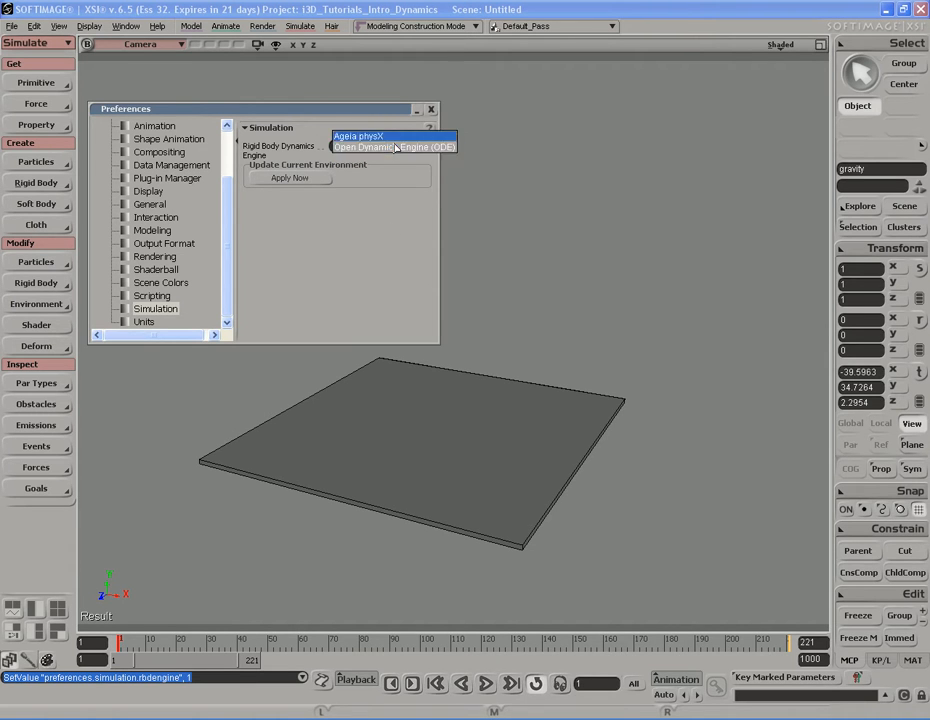
pyautogui.click(395, 139)
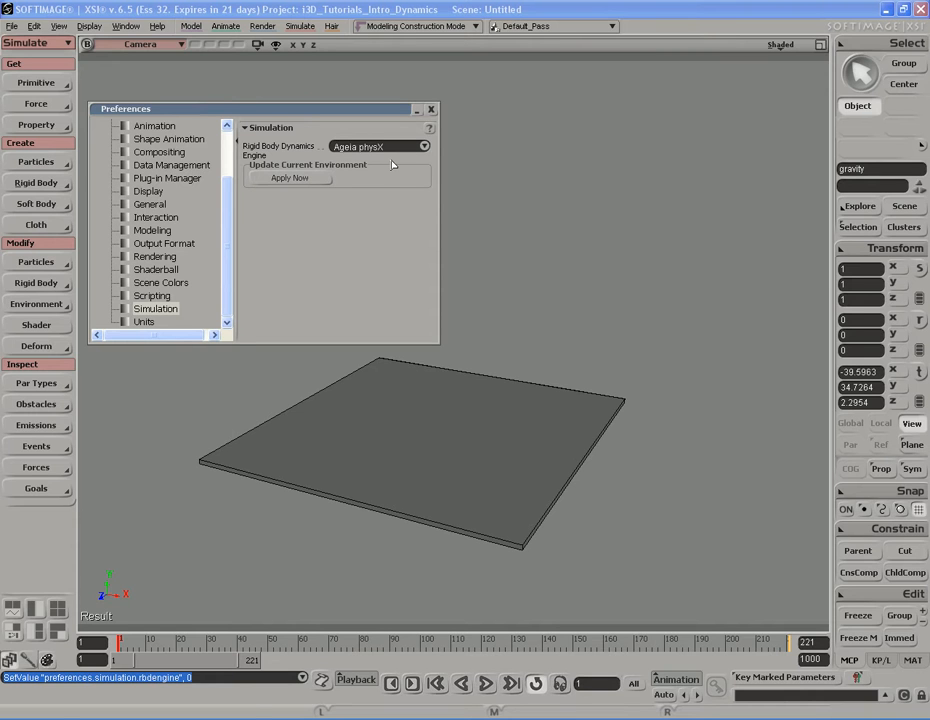
pyautogui.click(431, 110)
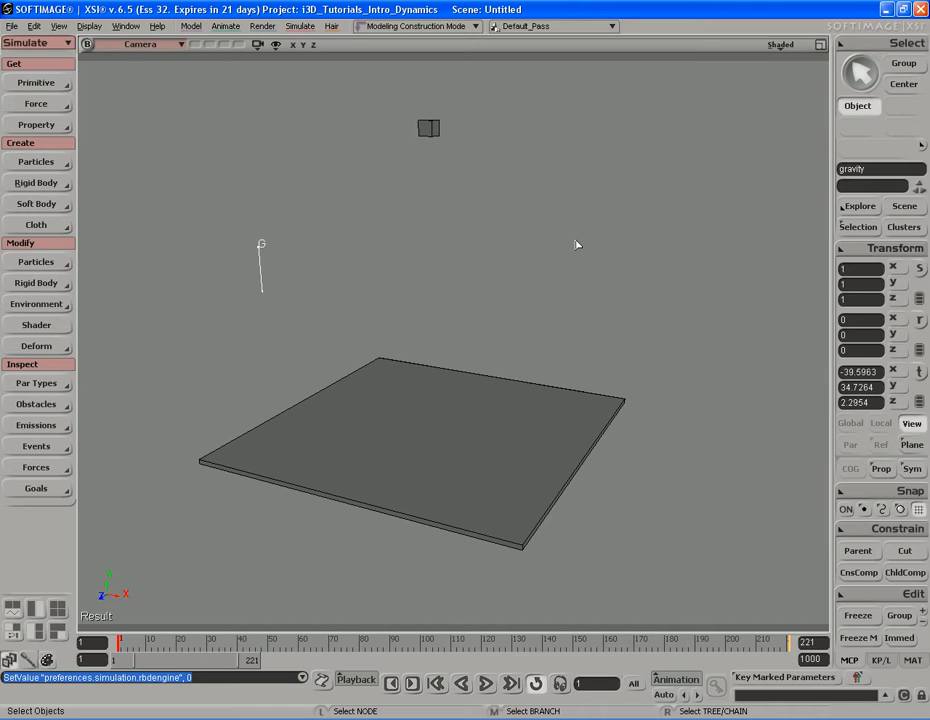
# Open the Explorer and select the ground cube, the small cube1 and the gravity force in turn to identify them in the scene
pyautogui.press('8')
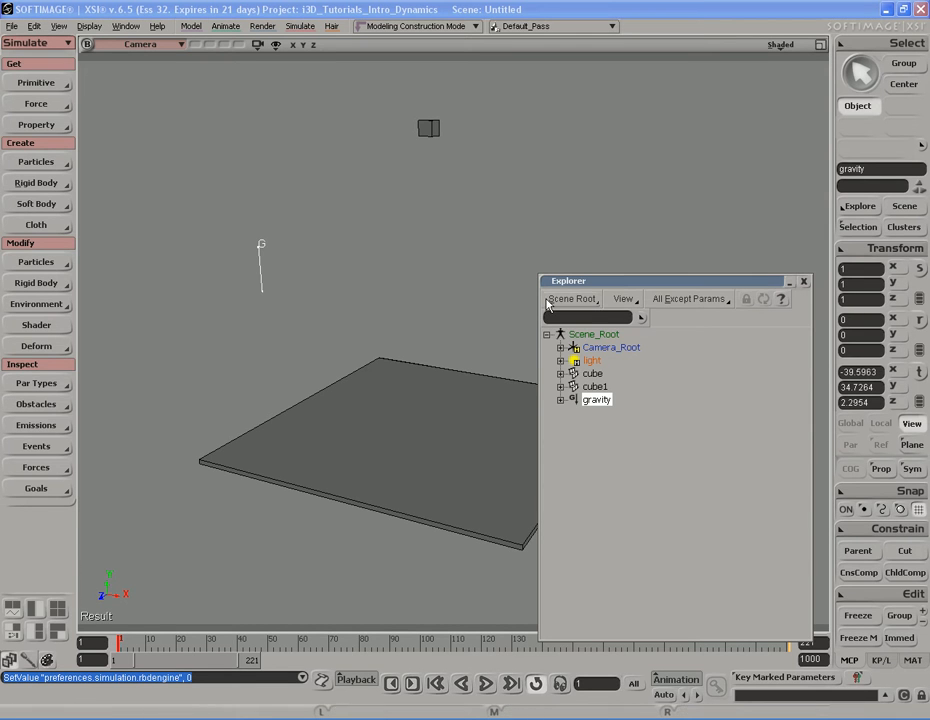
pyautogui.click(597, 374)
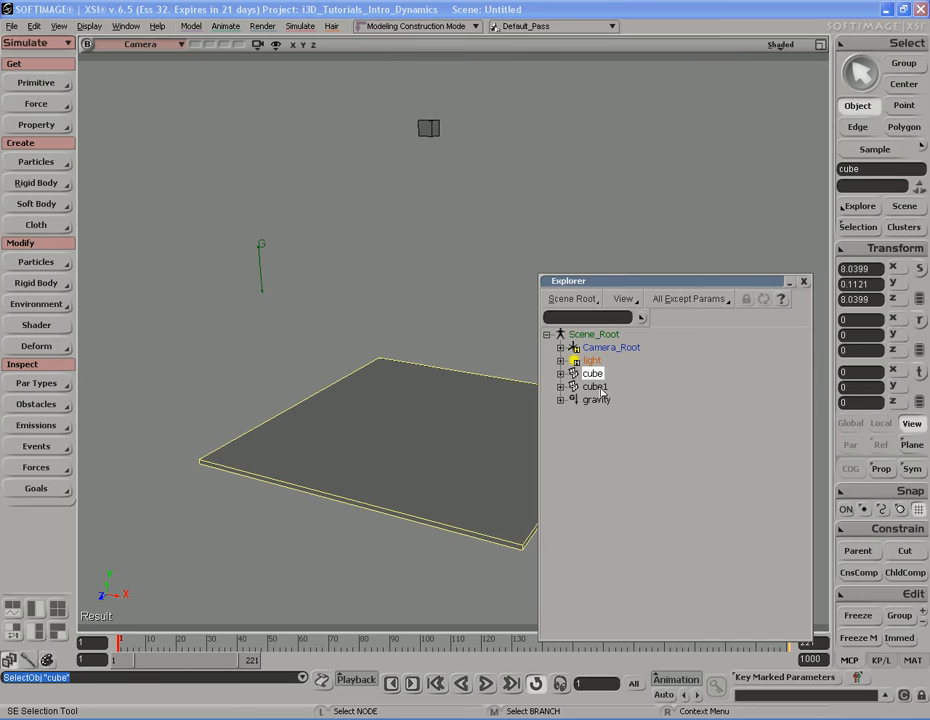
pyautogui.click(603, 388)
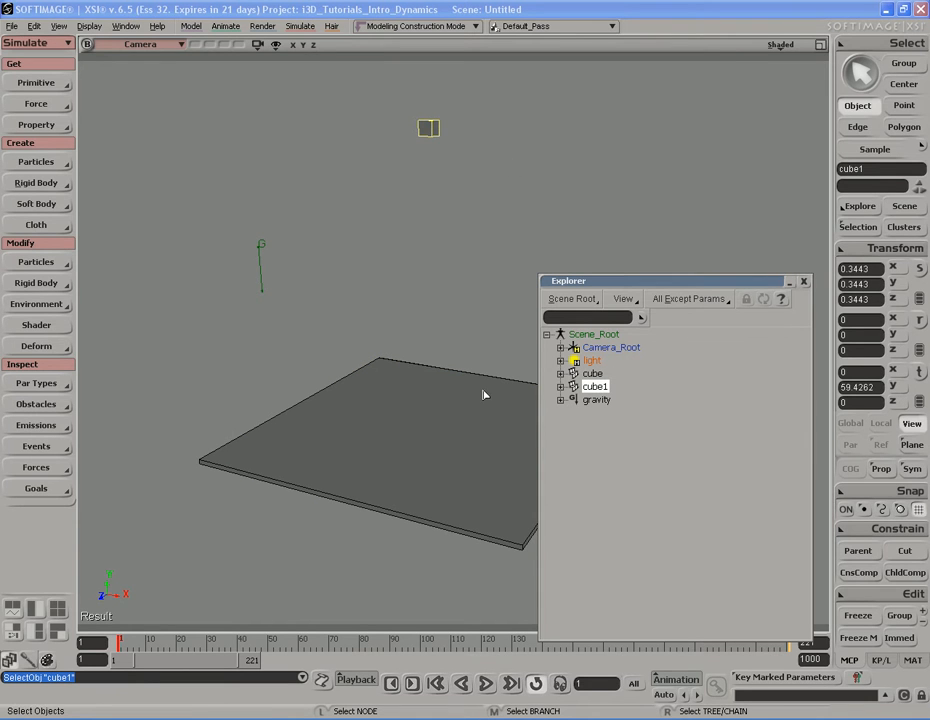
pyautogui.click(598, 400)
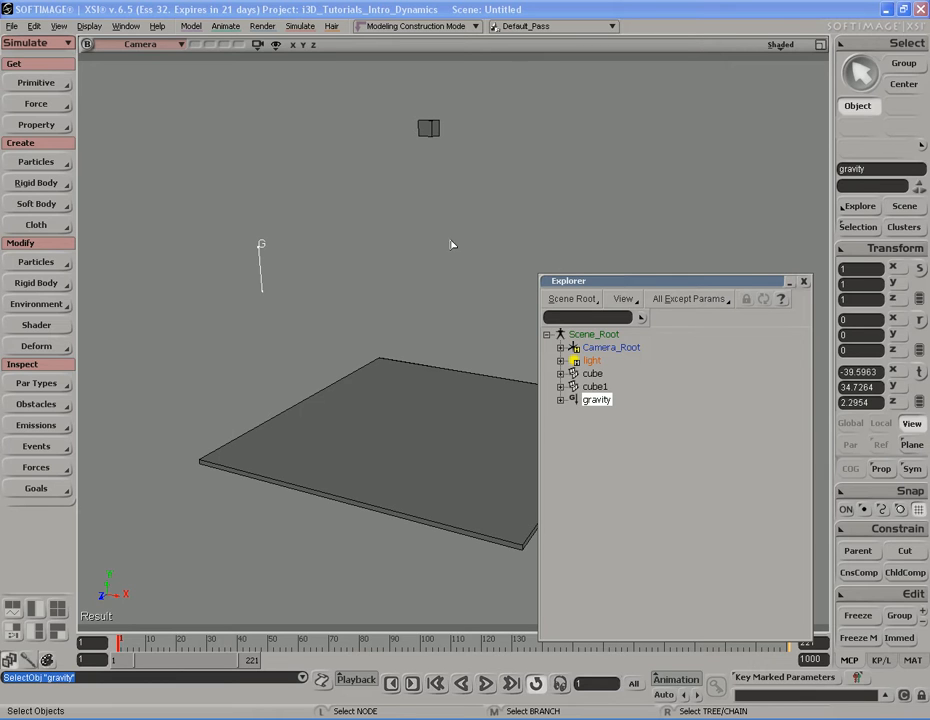
pyautogui.click(428, 127)
pyautogui.click(459, 413)
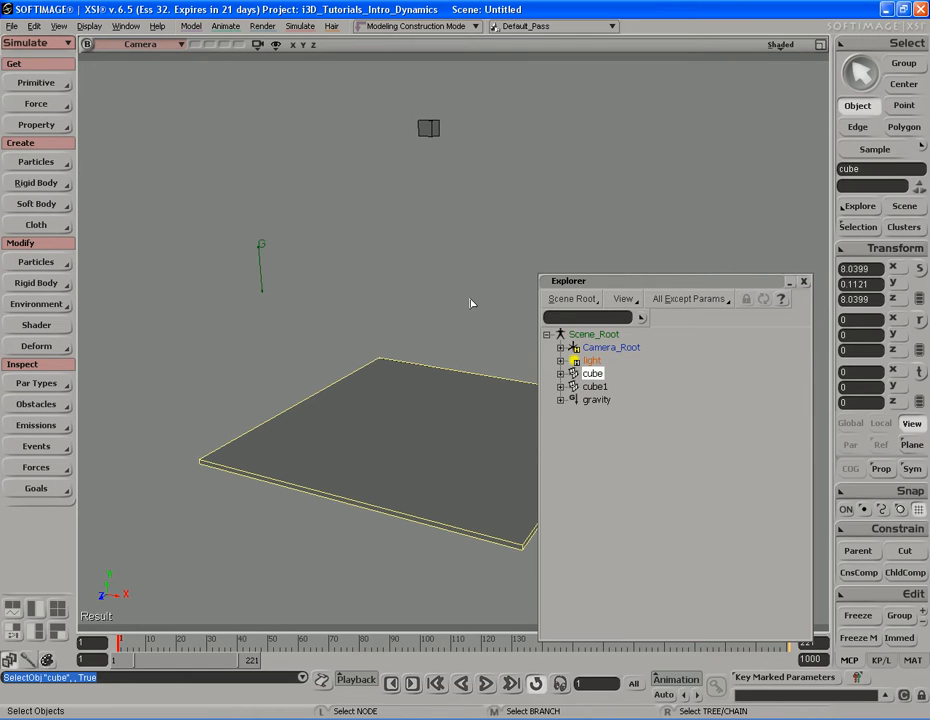
pyautogui.moveTo(247, 224); pyautogui.dragTo(288, 286)
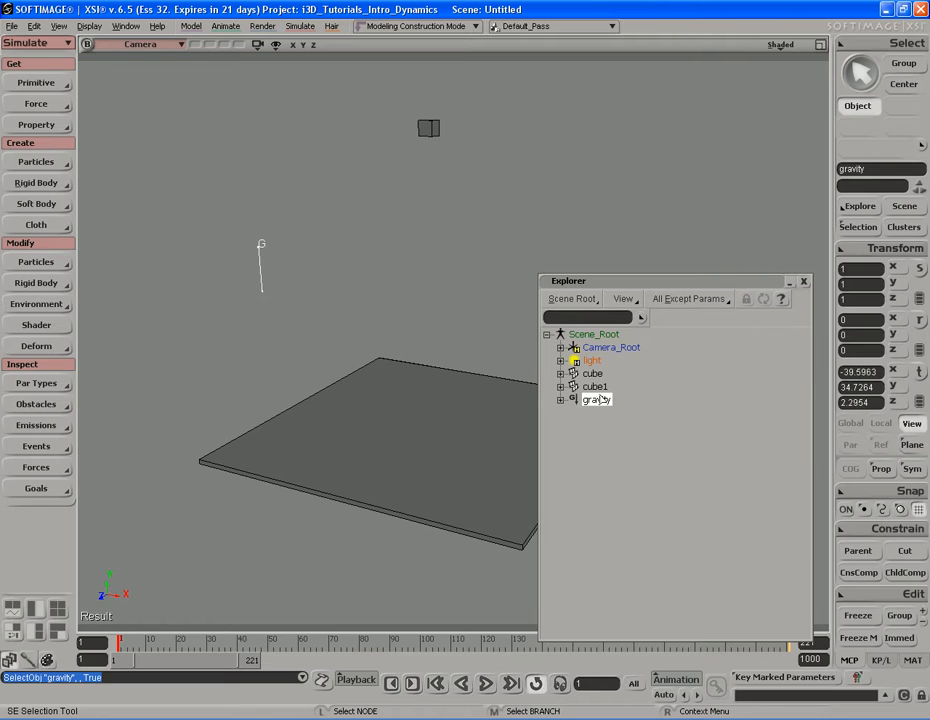
# Show the scene's environments in the Explorer and rename the Environment entry as MyUniverse
pyautogui.click(588, 299)
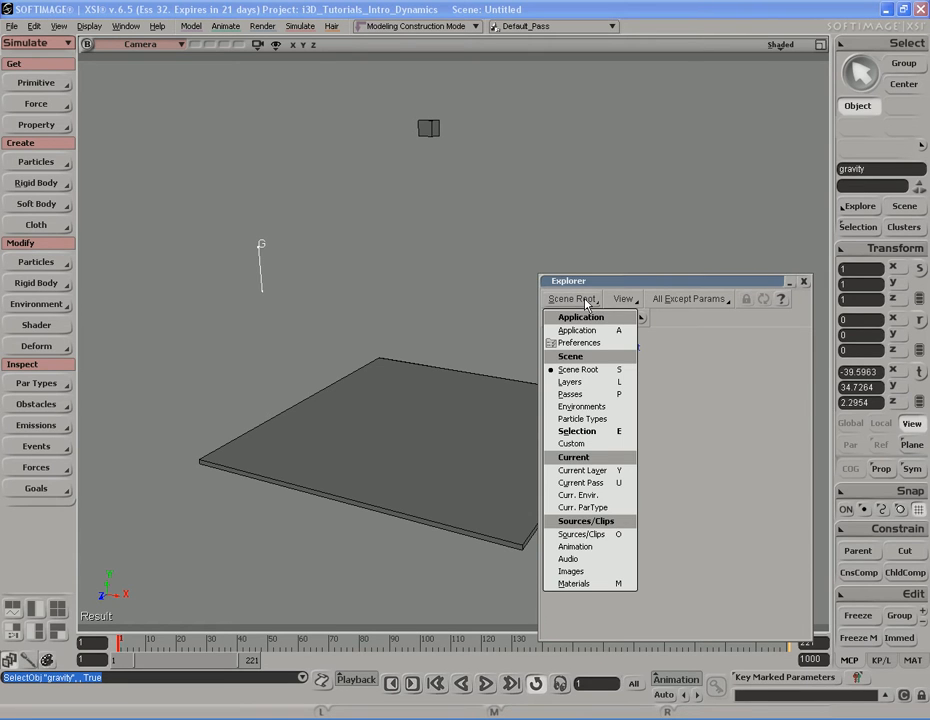
pyautogui.click(583, 407)
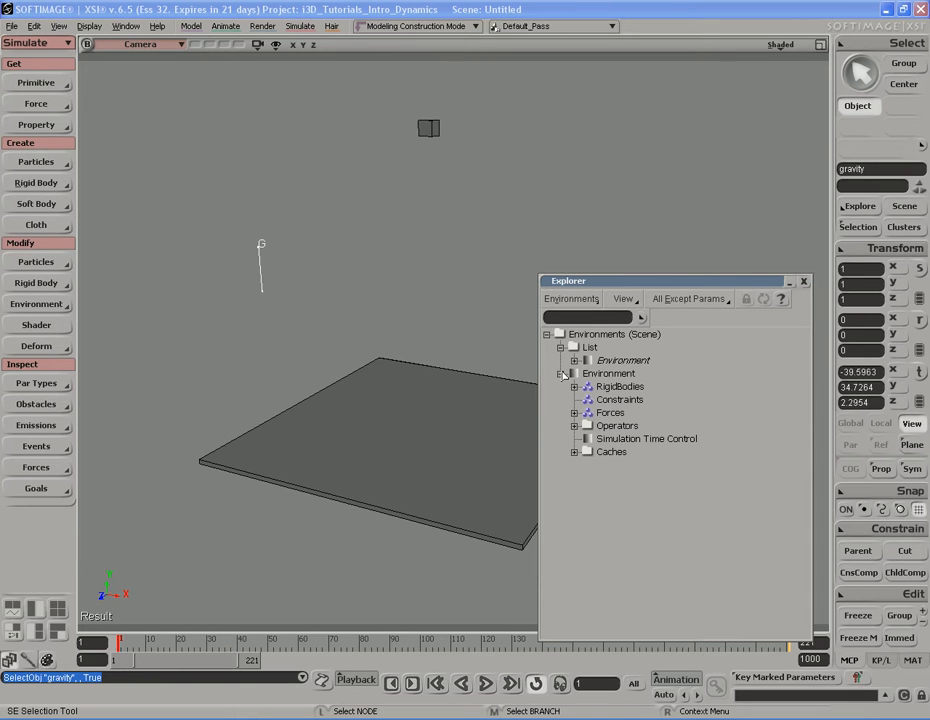
pyautogui.click(561, 374)
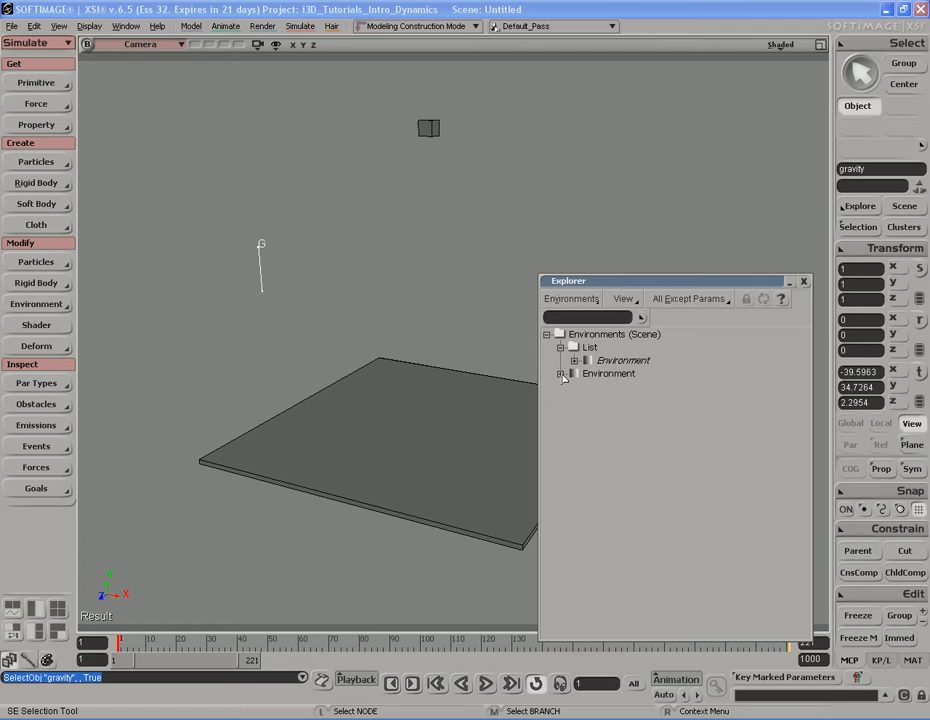
pyautogui.click(622, 362)
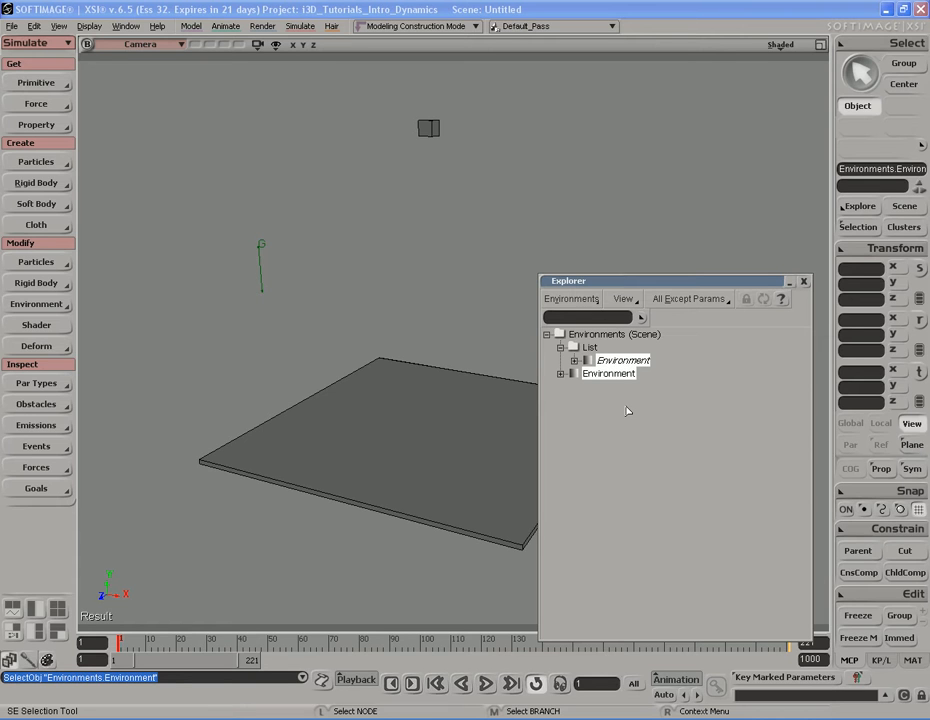
pyautogui.press('F2')
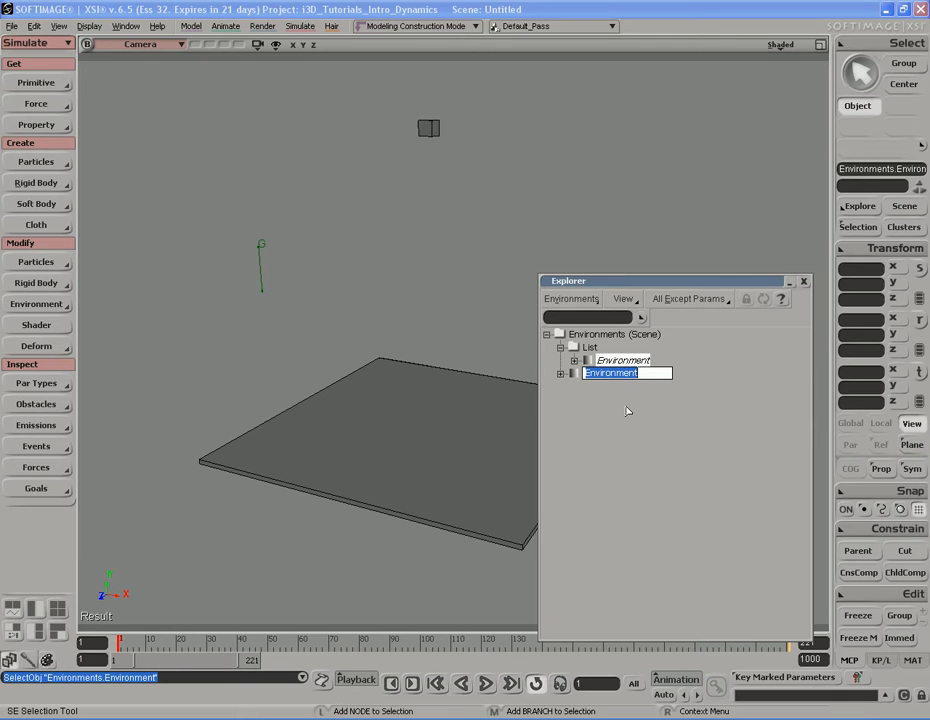
pyautogui.write('MyUniverse')
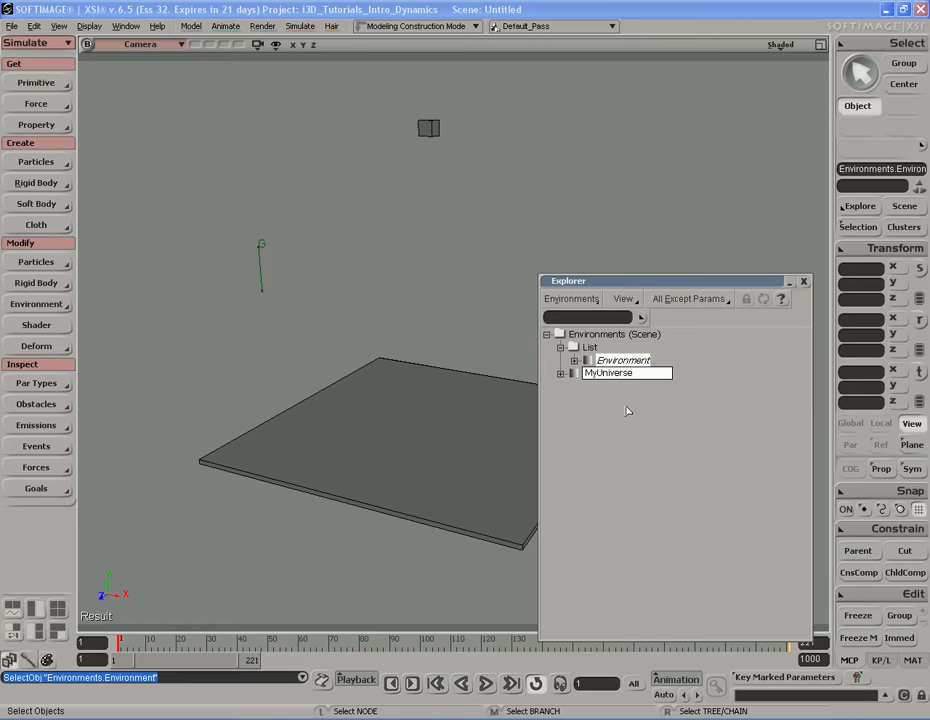
pyautogui.press('Return')
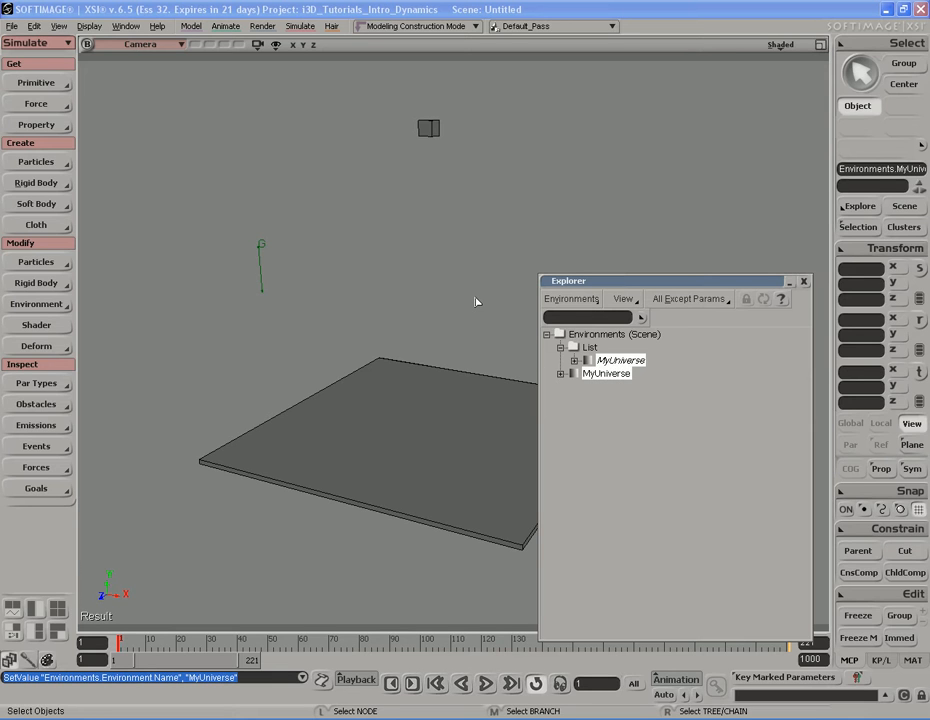
pyautogui.click(428, 130)
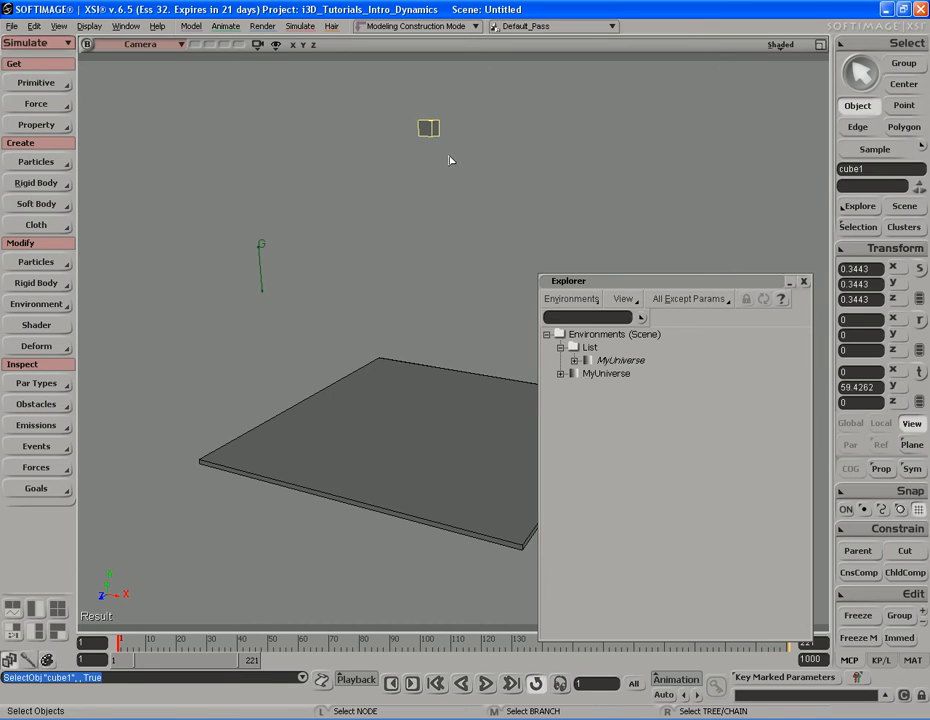
pyautogui.click(460, 272)
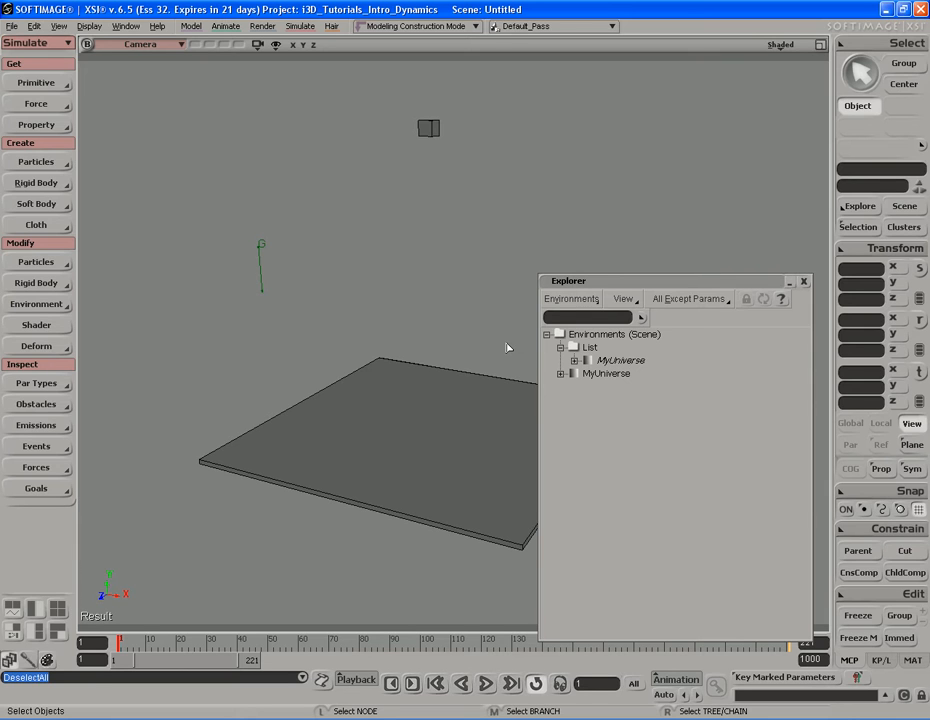
pyautogui.moveTo(407, 91); pyautogui.dragTo(457, 170)
pyautogui.moveTo(453, 330); pyautogui.dragTo(481, 389)
pyautogui.click(467, 257)
# Expand the MyUniverse environment in the Explorer and select its Constraints group
pyautogui.click(604, 374)
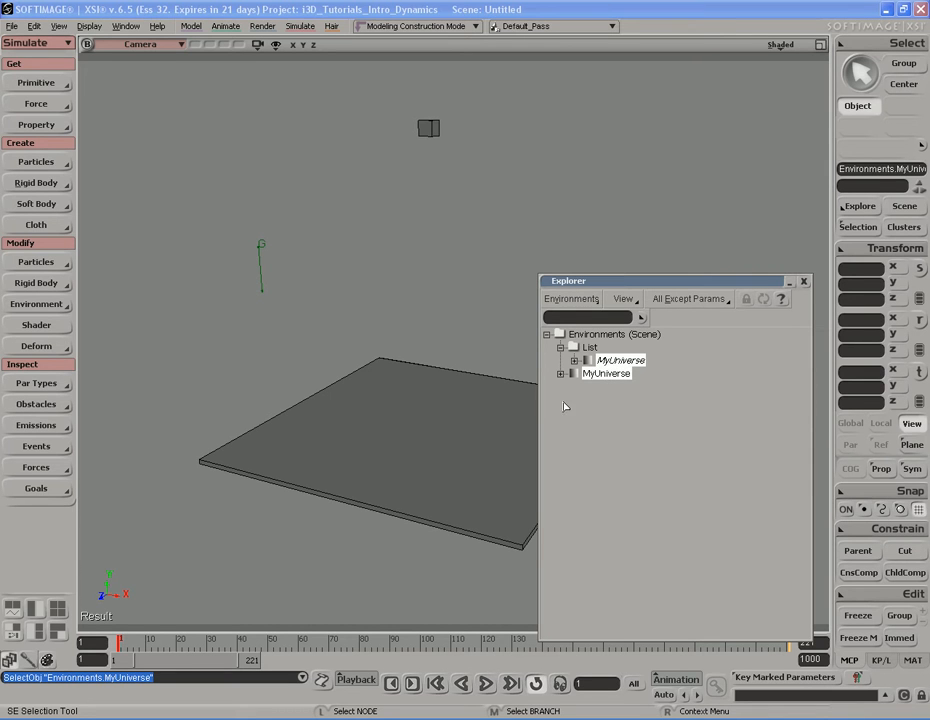
pyautogui.click(561, 374)
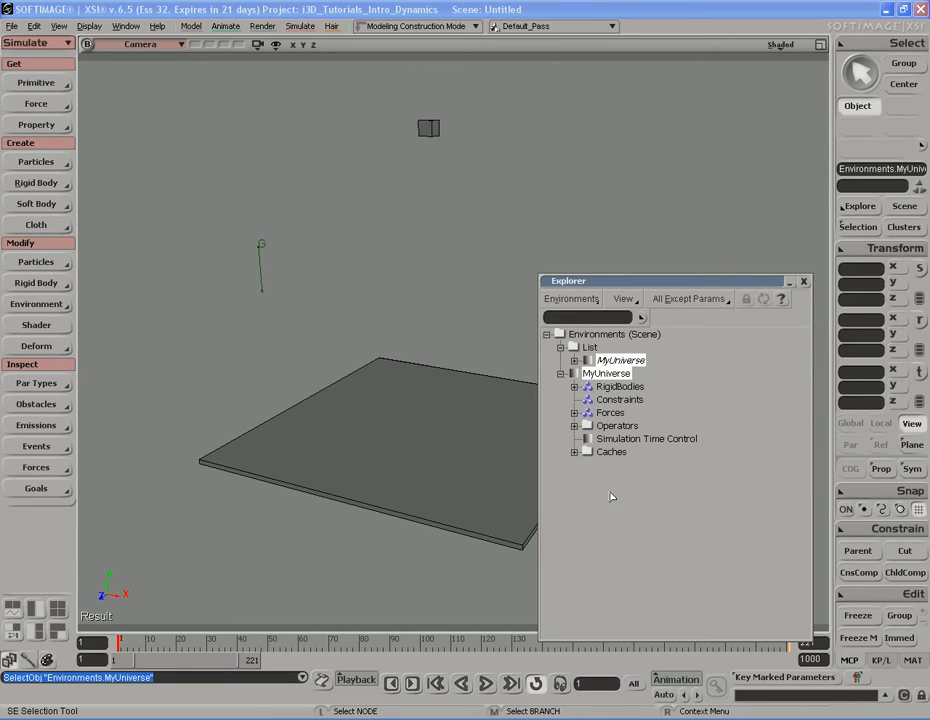
pyautogui.click(616, 399)
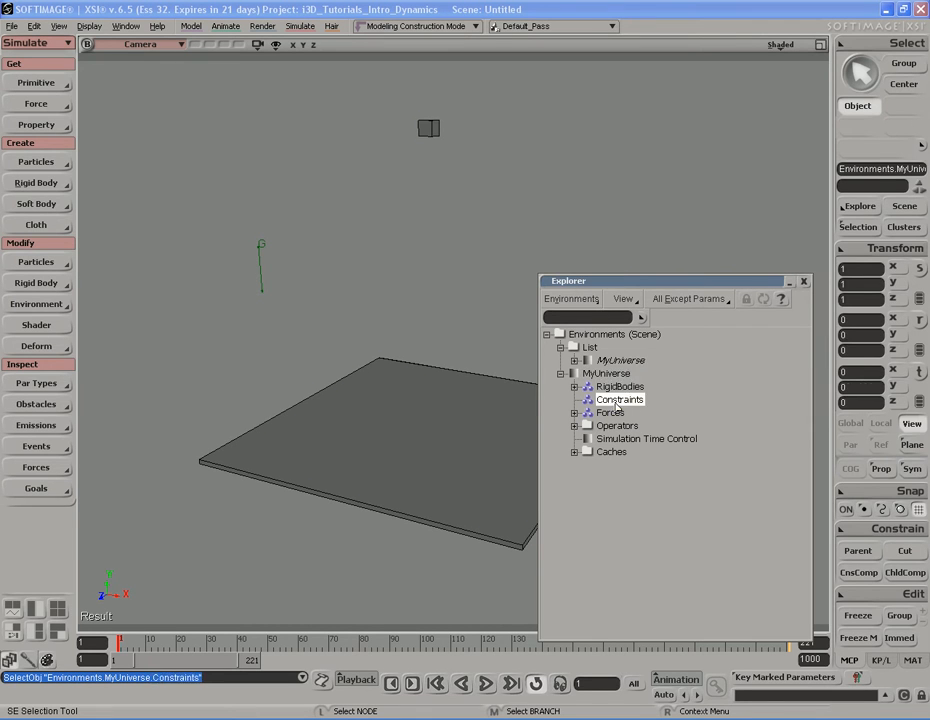
# Select the Forces, RigidBodies and Constraints groups of MyUniverse in turn to see which scene objects each contains
pyautogui.click(612, 412)
pyautogui.click(608, 390)
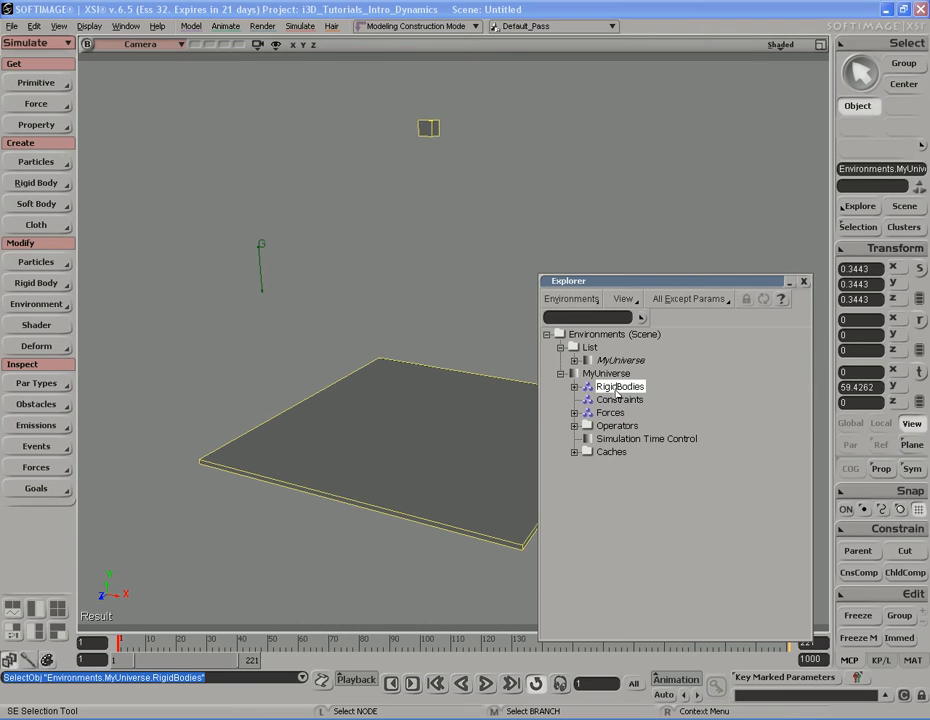
pyautogui.click(616, 400)
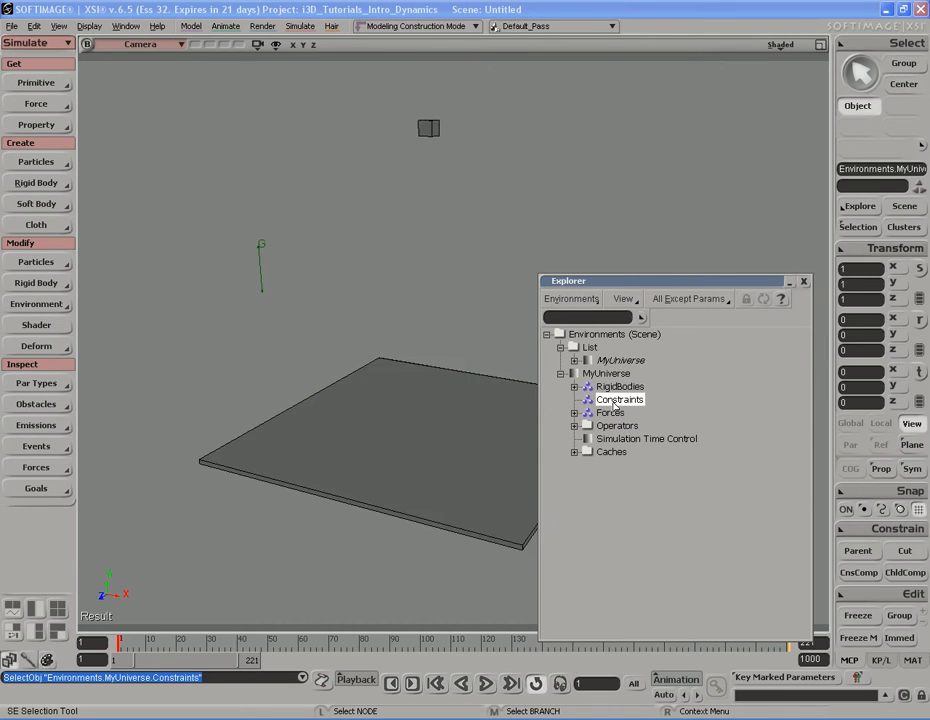
pyautogui.click(612, 413)
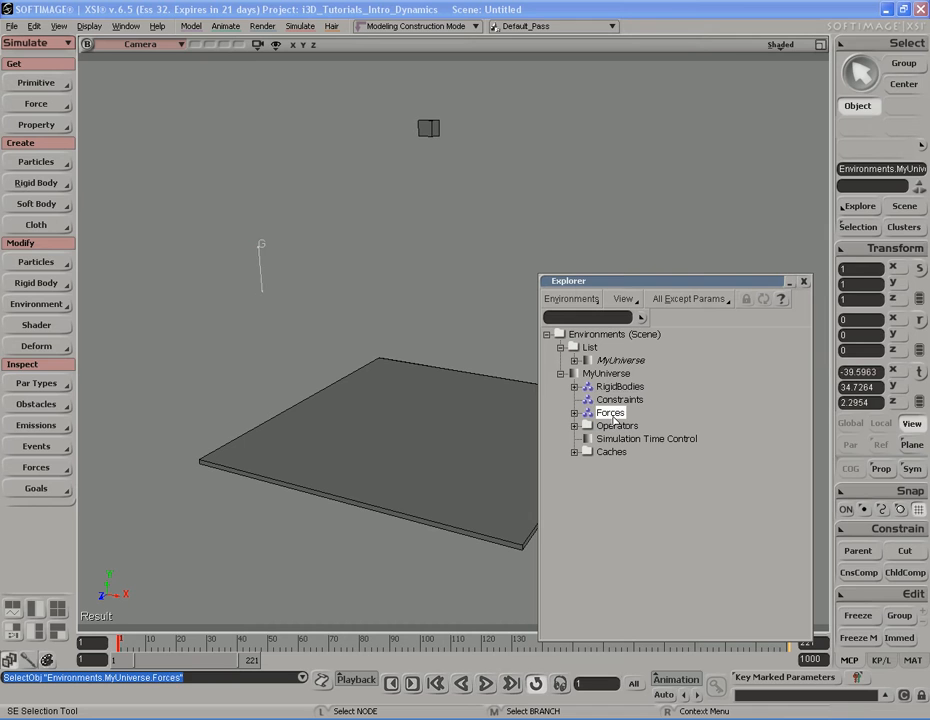
pyautogui.click(614, 388)
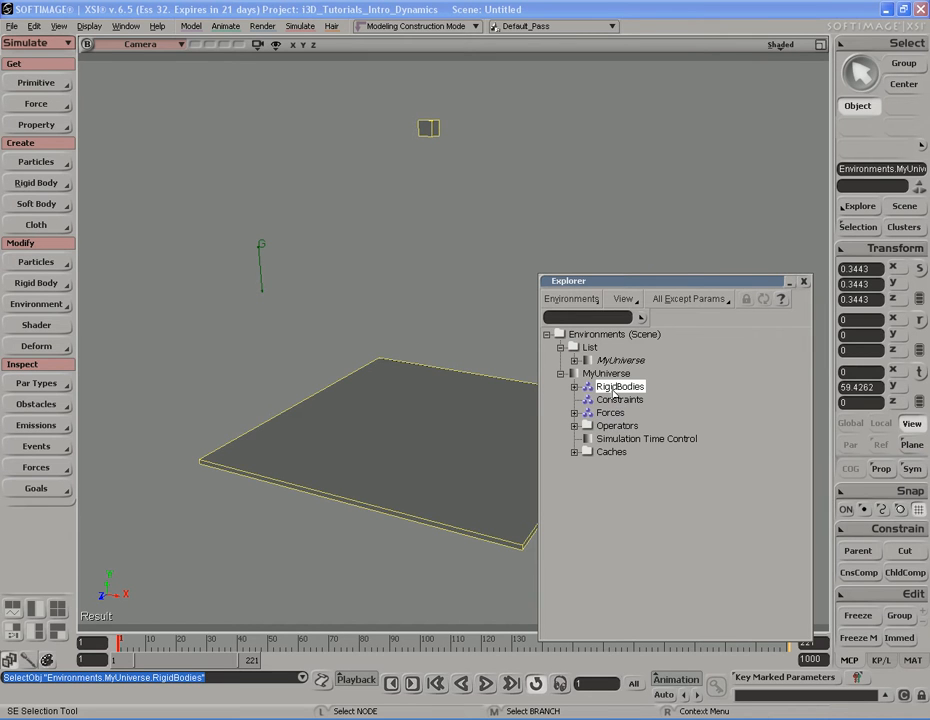
# Expand the RigidBodies group and select cube, cube1 and the whole group in turn to identify its members
pyautogui.click(575, 387)
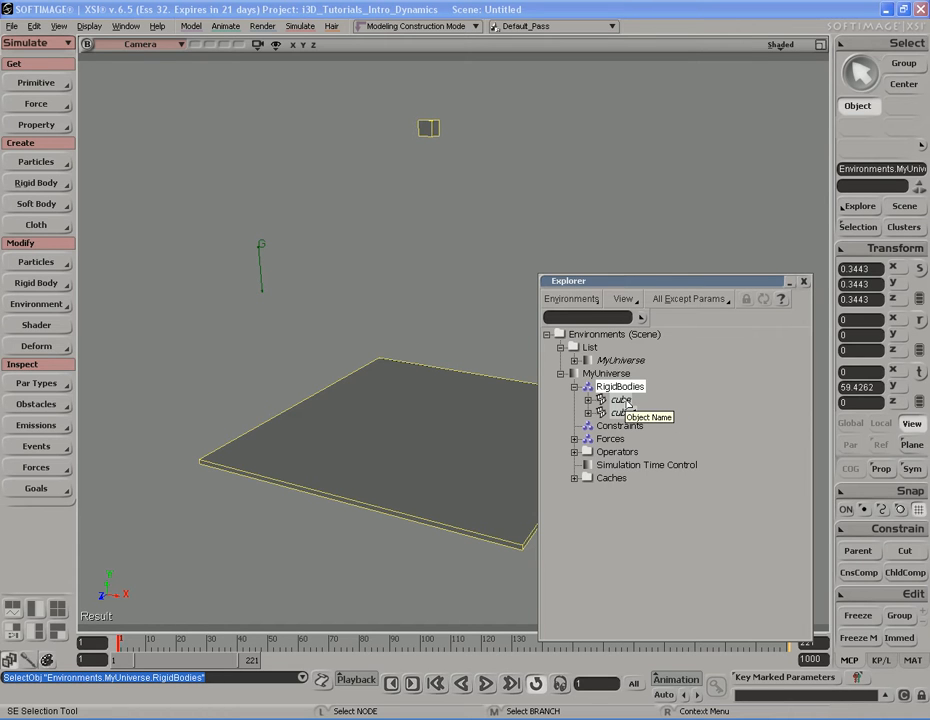
pyautogui.click(626, 400)
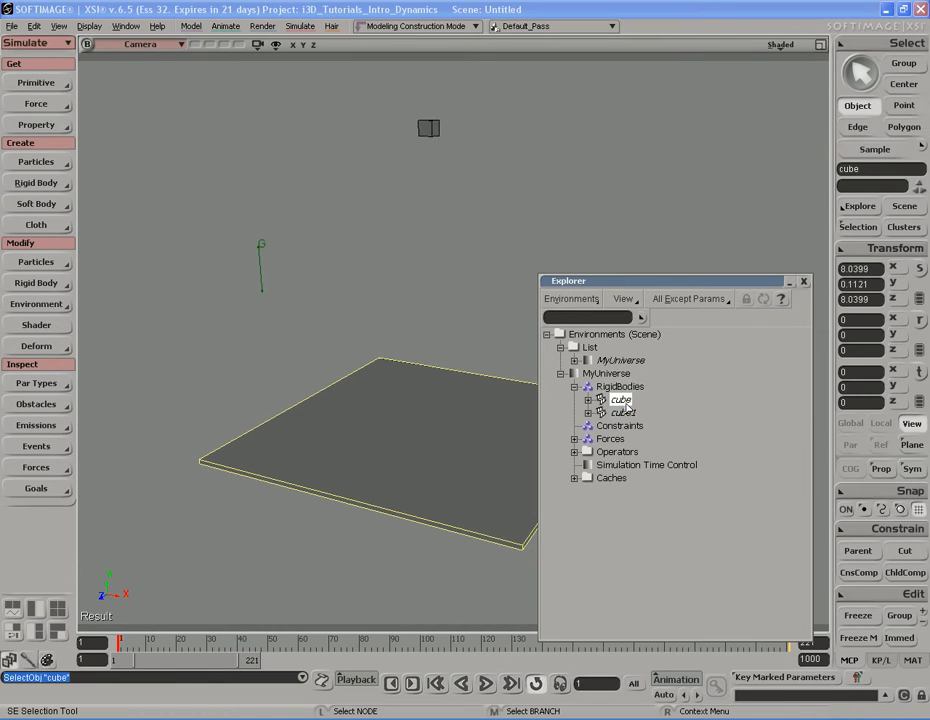
pyautogui.click(625, 413)
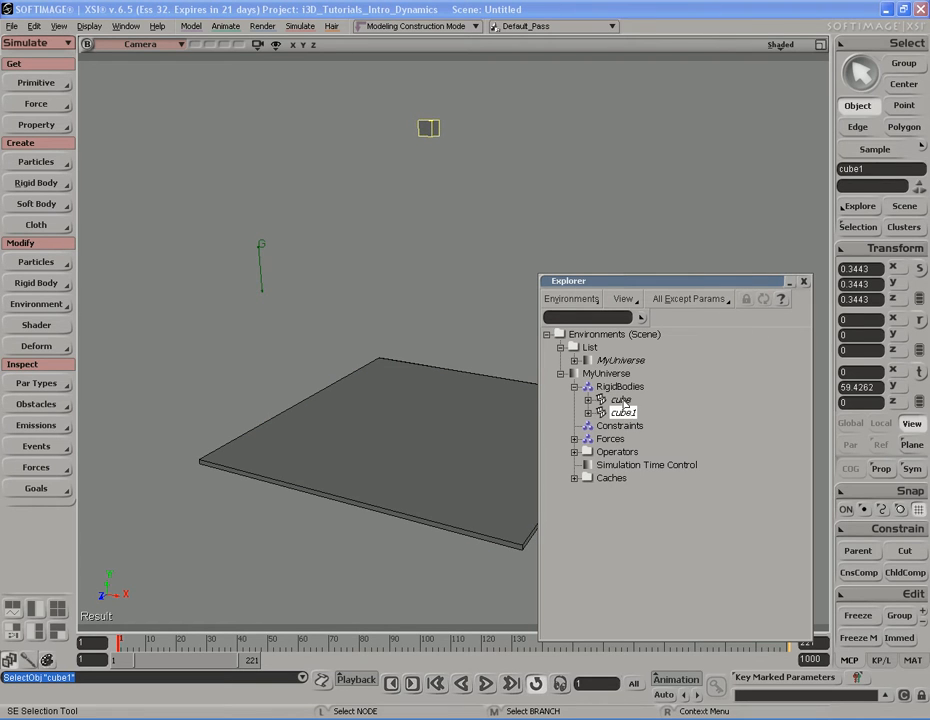
pyautogui.click(626, 401)
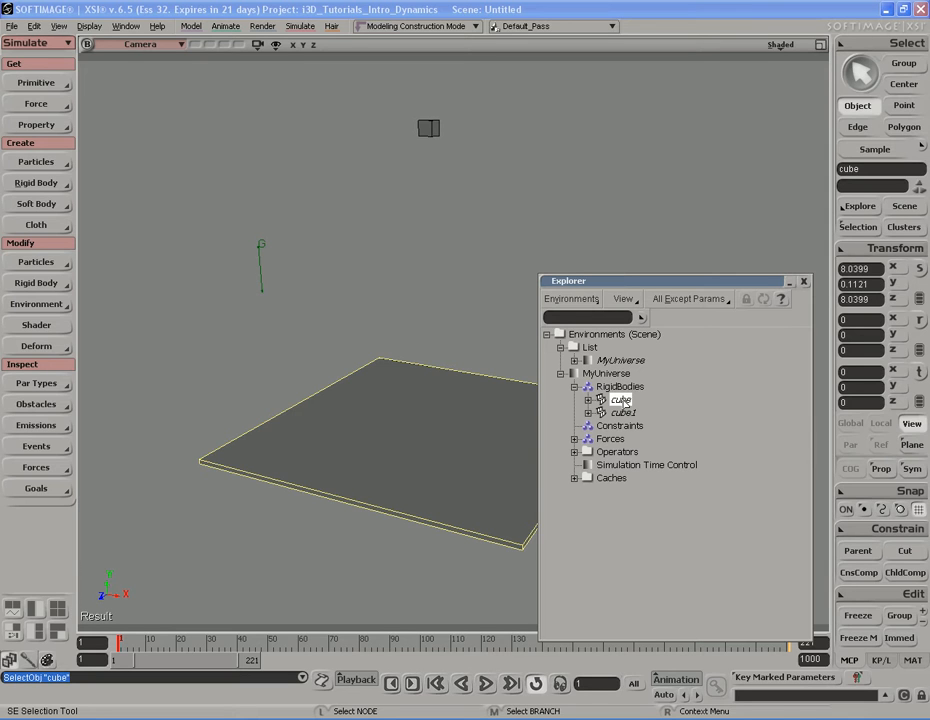
pyautogui.click(618, 388)
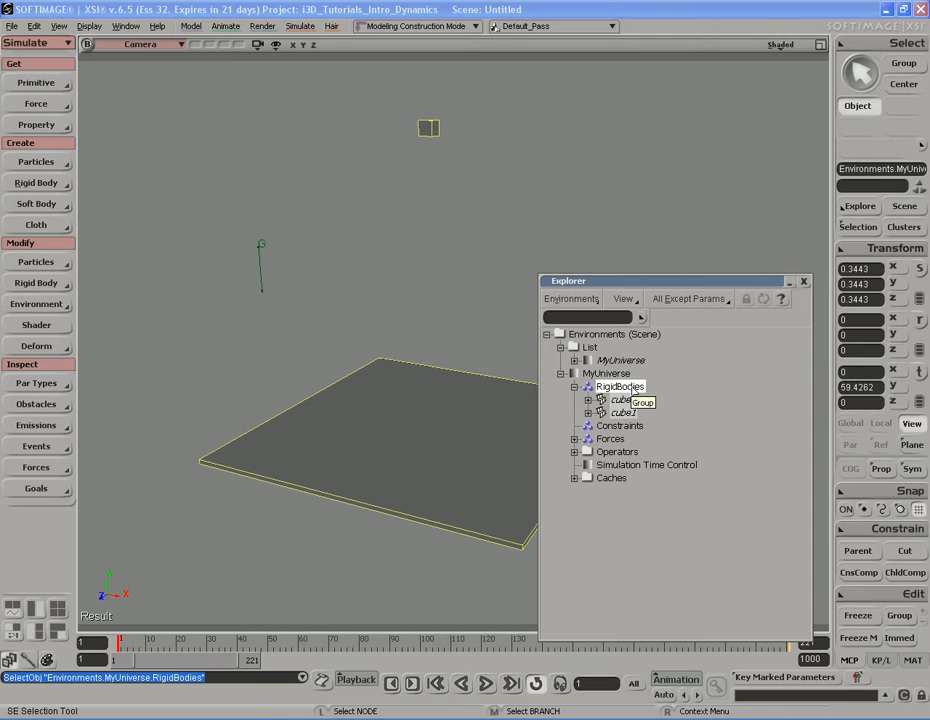
# Select the Constraints group, then expand the Forces group and inspect its gravity force
pyautogui.click(617, 427)
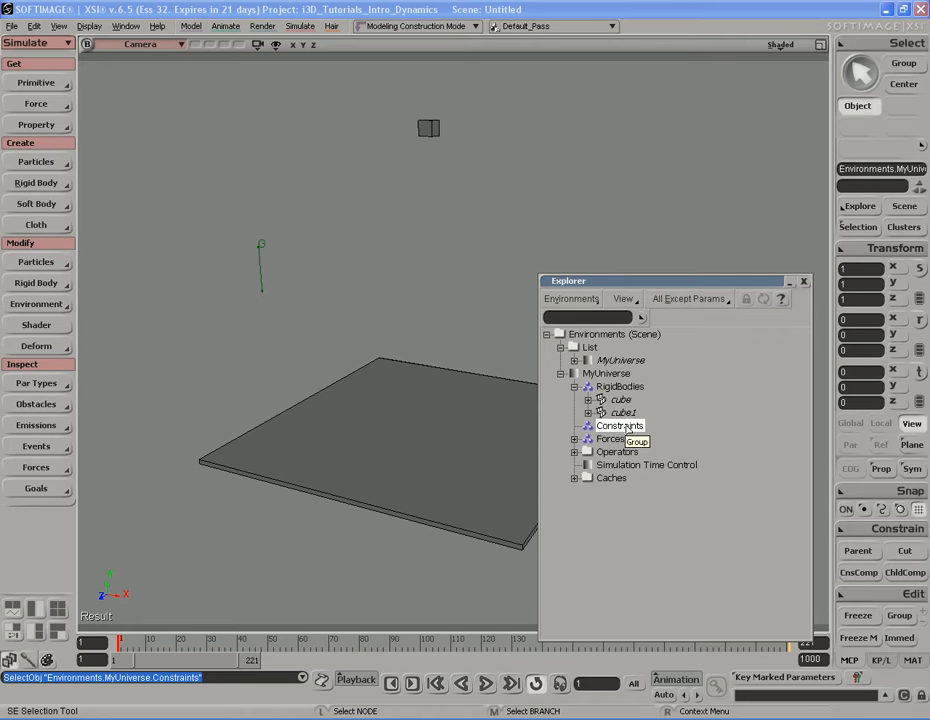
pyautogui.click(611, 440)
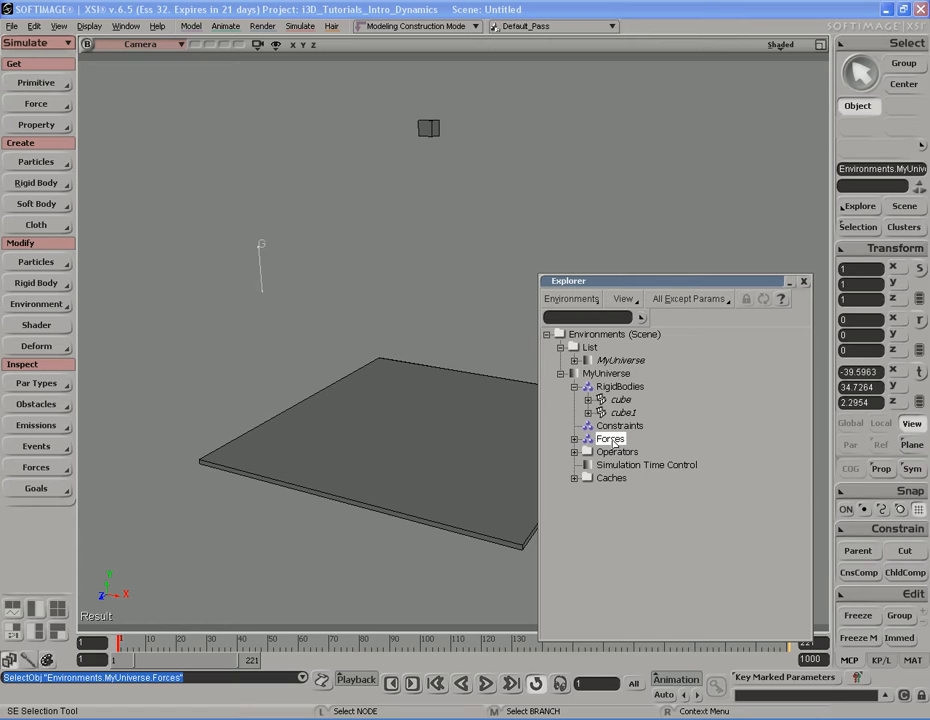
pyautogui.click(575, 439)
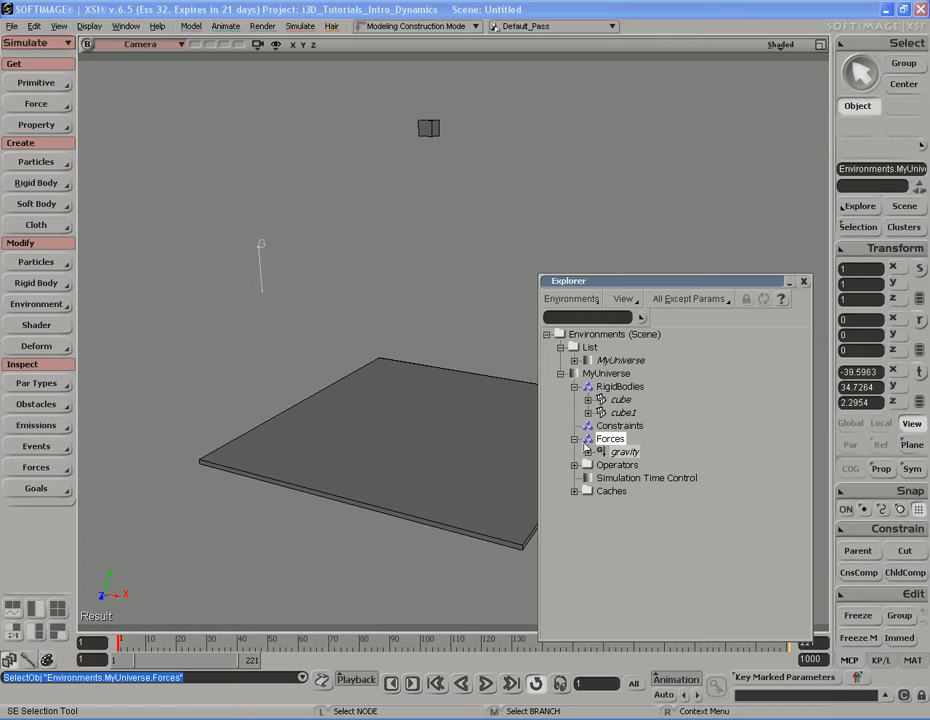
pyautogui.click(625, 453)
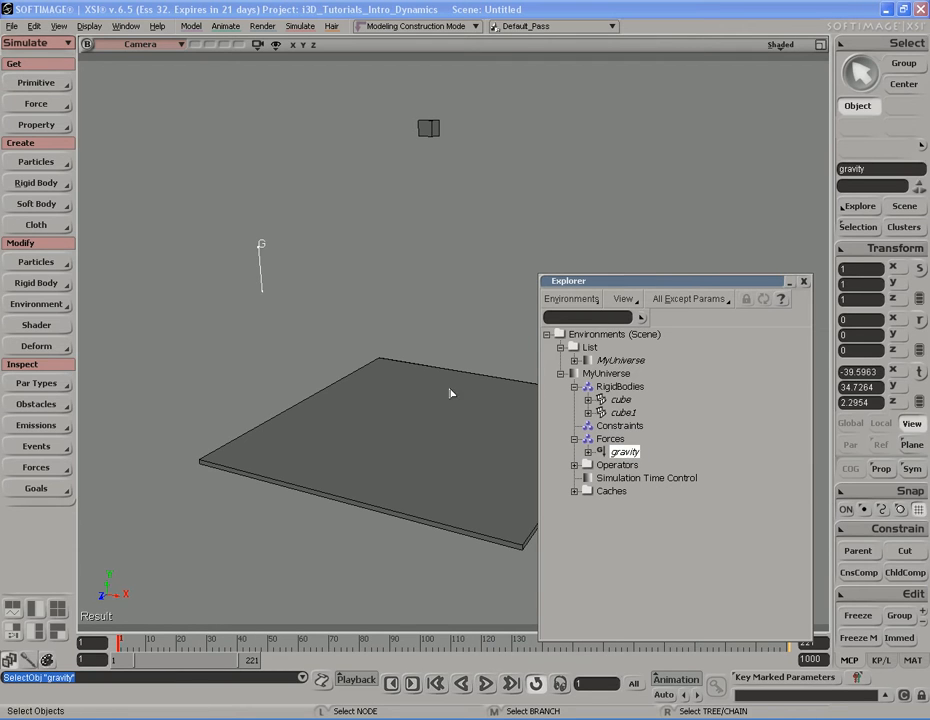
pyautogui.click(613, 440)
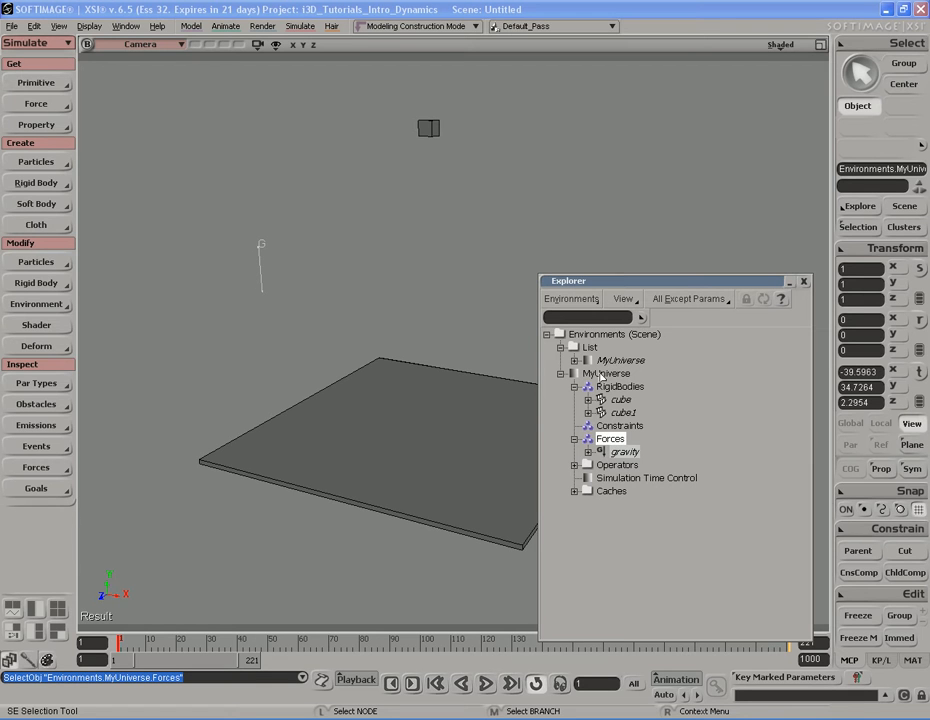
# Expand the Operators folder of MyUniverse and select the physX Dynamics Operator for cube1
pyautogui.click(623, 467)
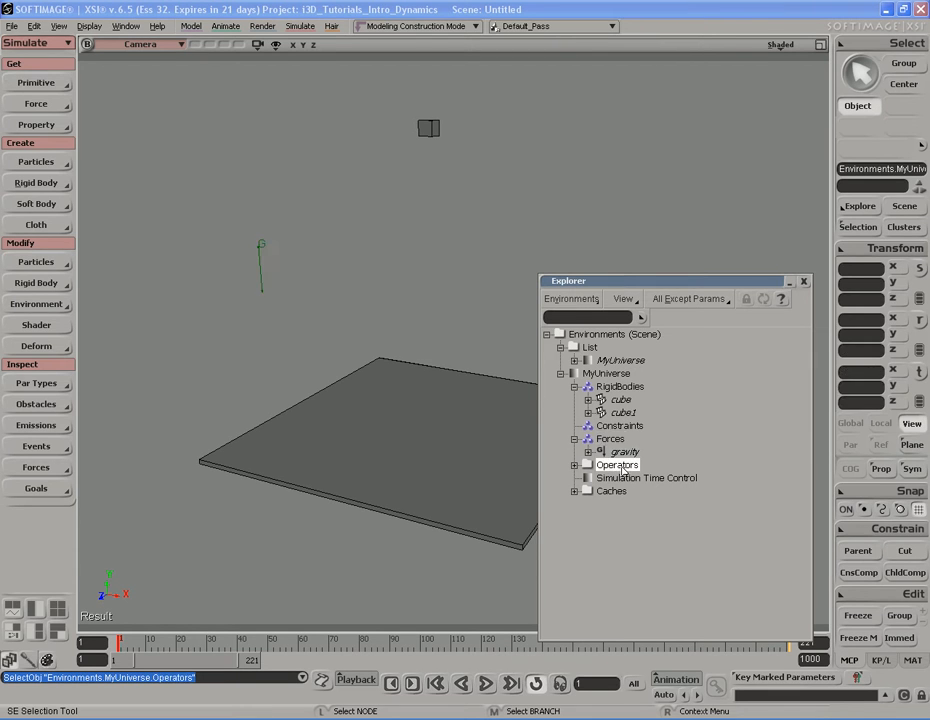
pyautogui.click(596, 469)
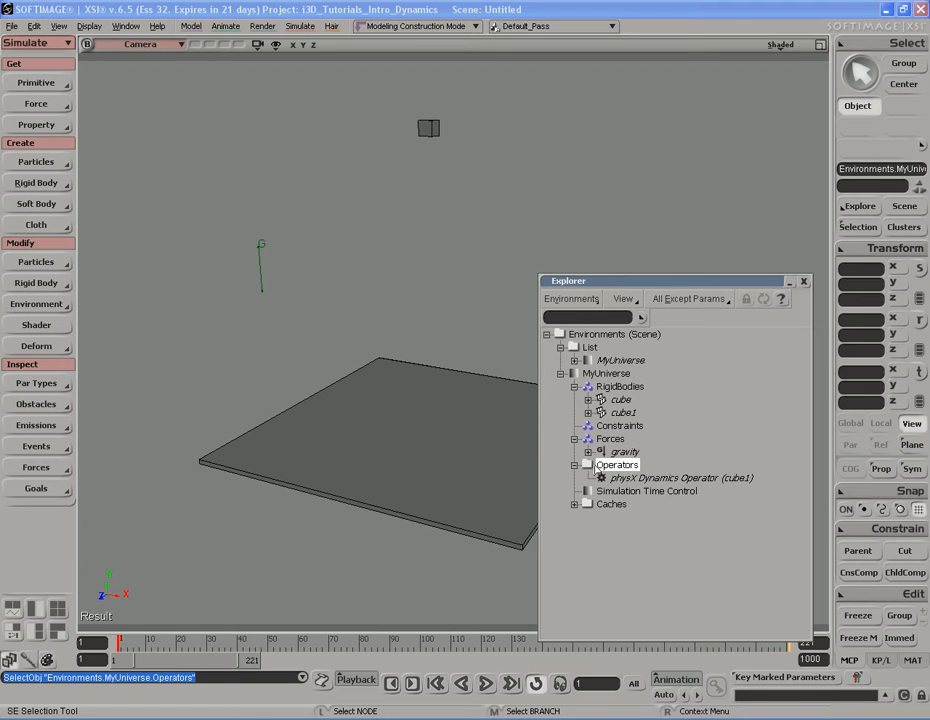
pyautogui.click(650, 478)
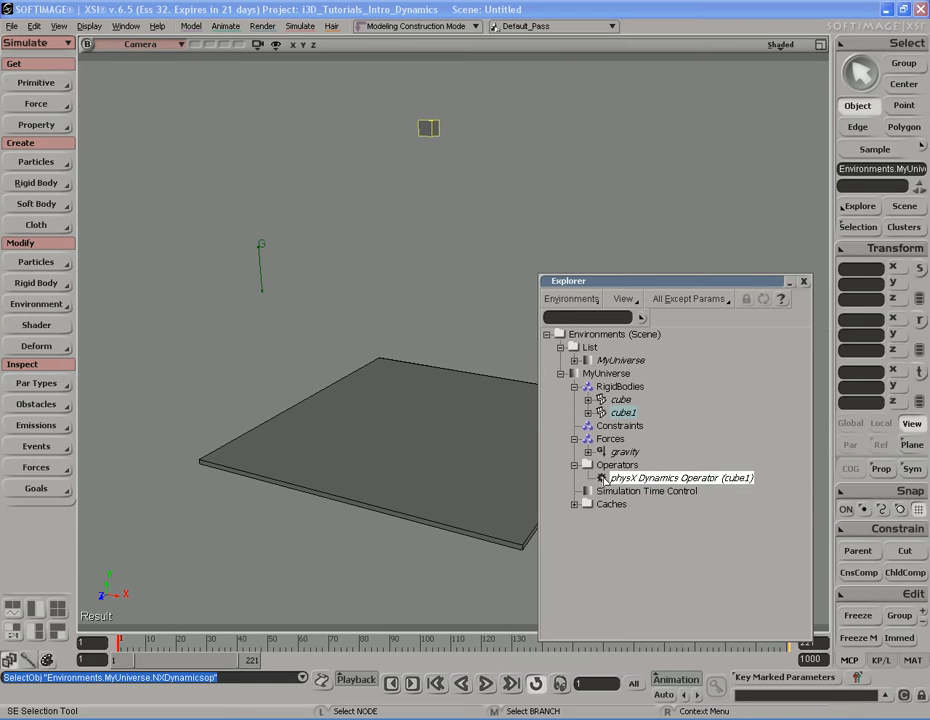
# Open the physX Dynamics Operator's properties, review its Simulation Accuracy and Advanced settings, and close them
pyautogui.doubleClick(601, 478)
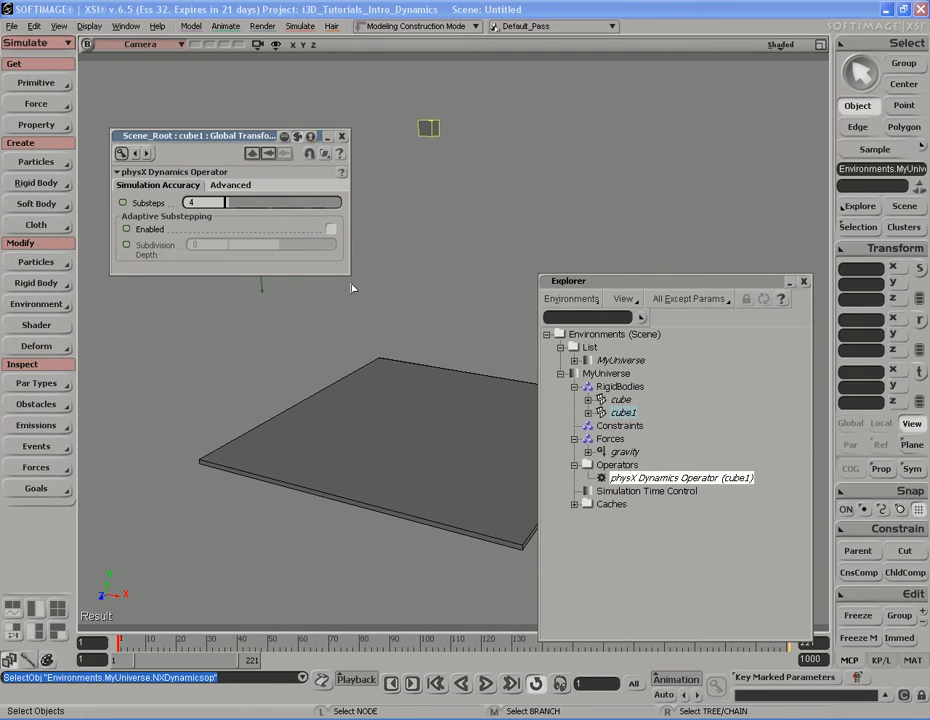
pyautogui.click(228, 186)
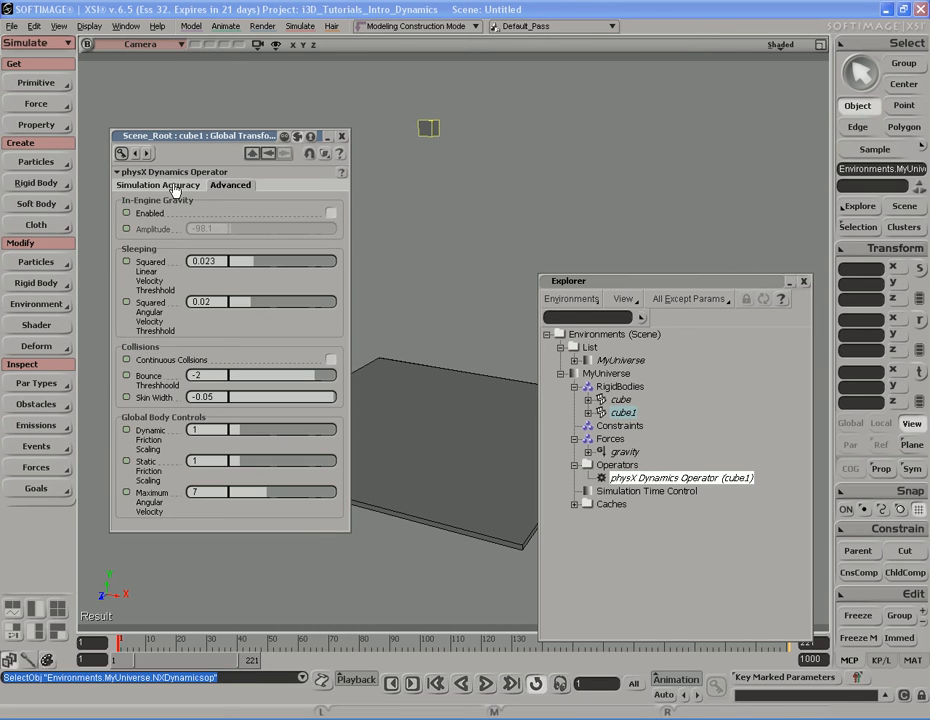
pyautogui.click(175, 188)
pyautogui.click(240, 188)
pyautogui.click(190, 188)
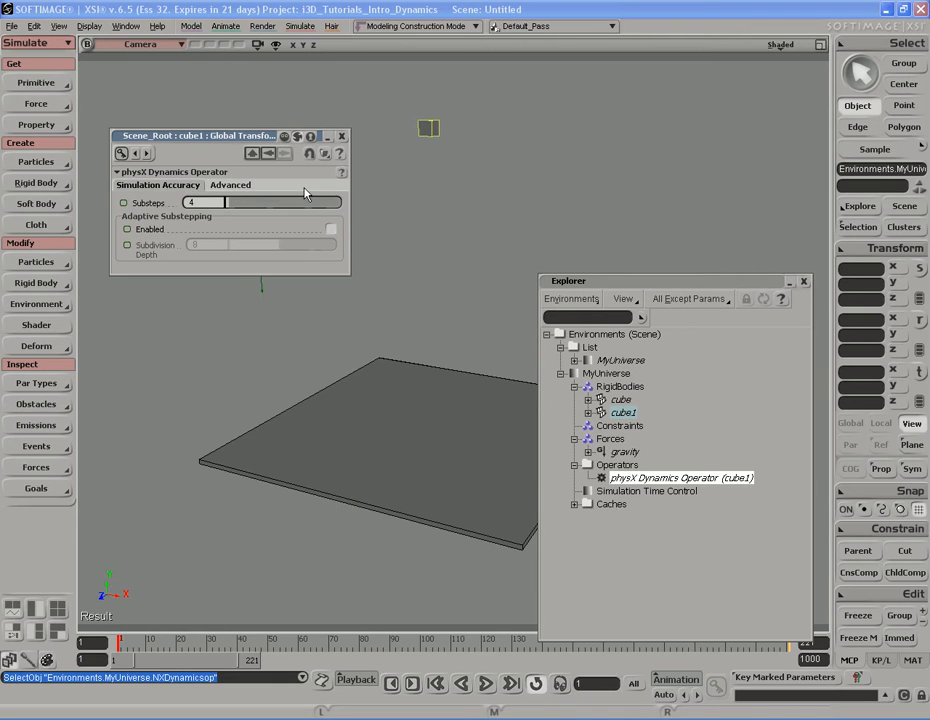
pyautogui.click(341, 137)
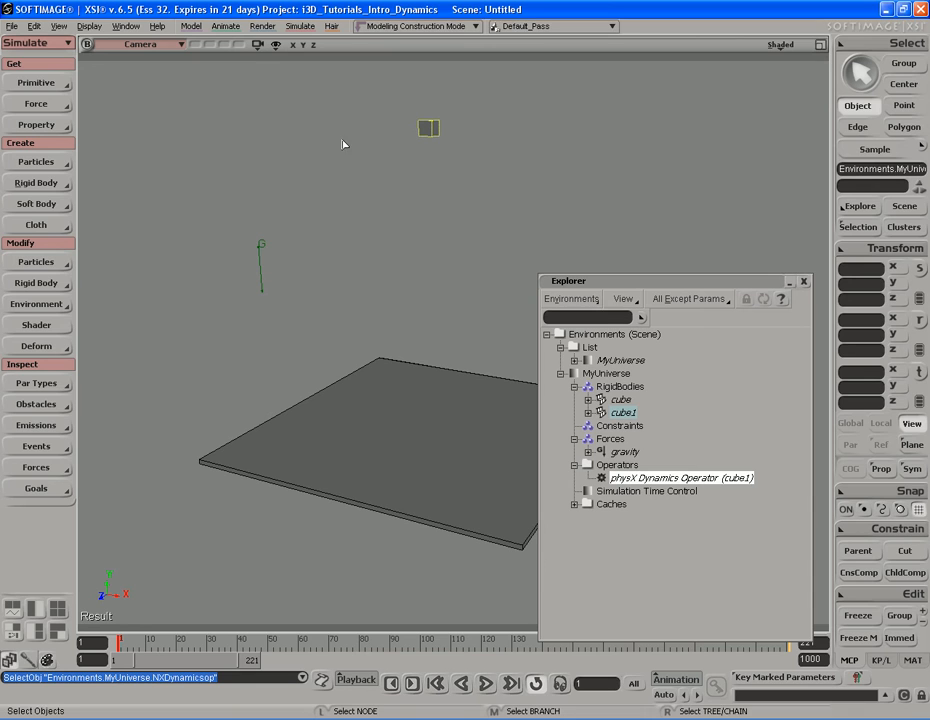
# Open the Simulation Time Control properties of MyUniverse, review the time reference and caching options, and close them
pyautogui.click(636, 494)
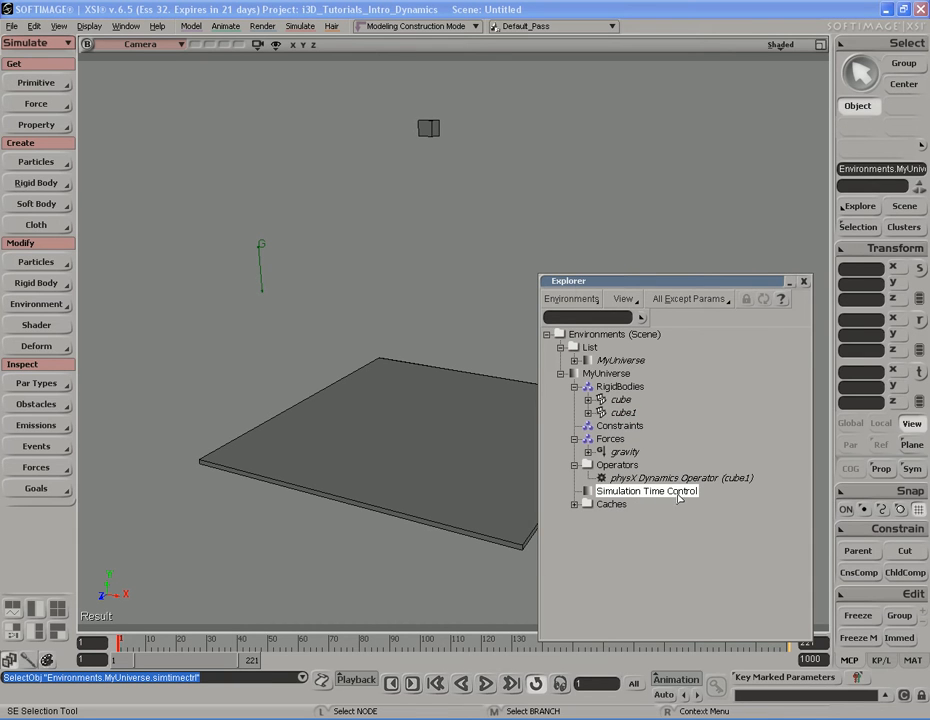
pyautogui.click(589, 491)
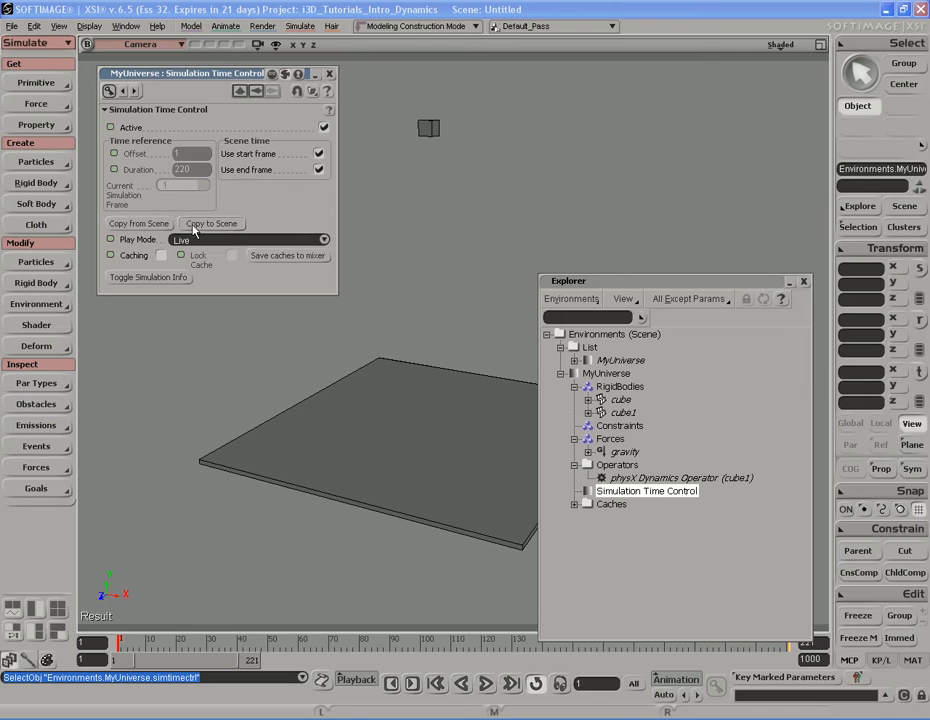
pyautogui.click(329, 74)
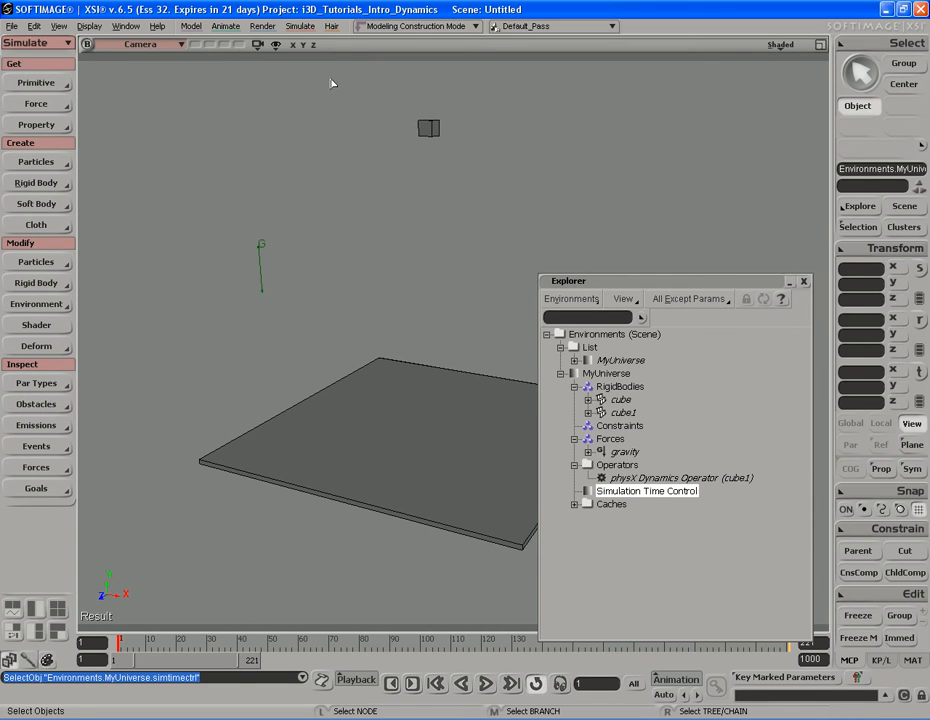
# Expand the Caches folder, open the Scene_Root_Environment_Cache properties to review its source and storage settings, and close them
pyautogui.click(612, 505)
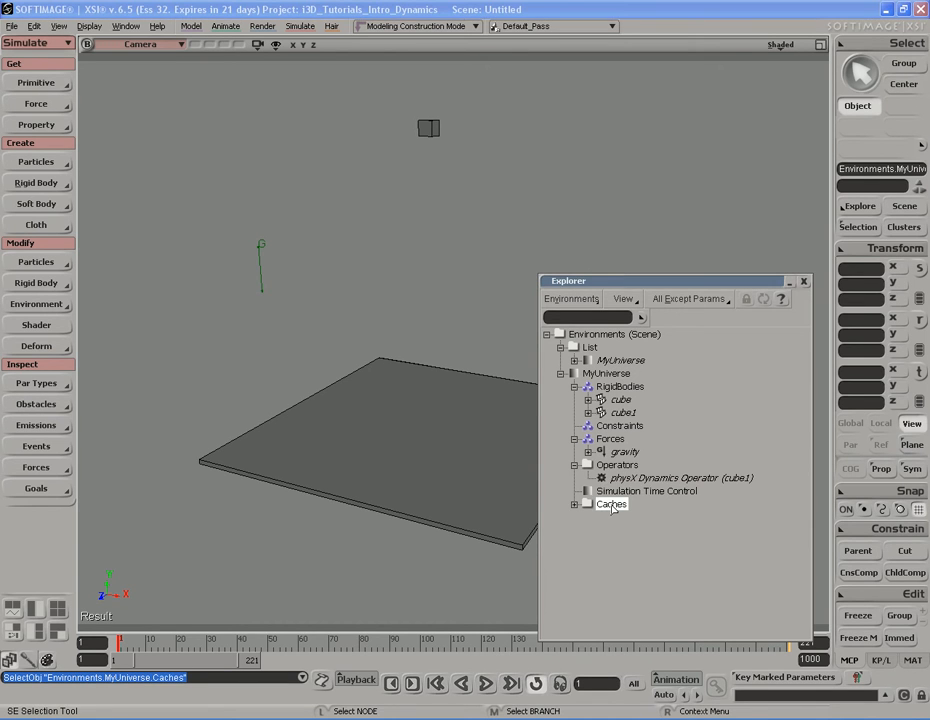
pyautogui.click(574, 504)
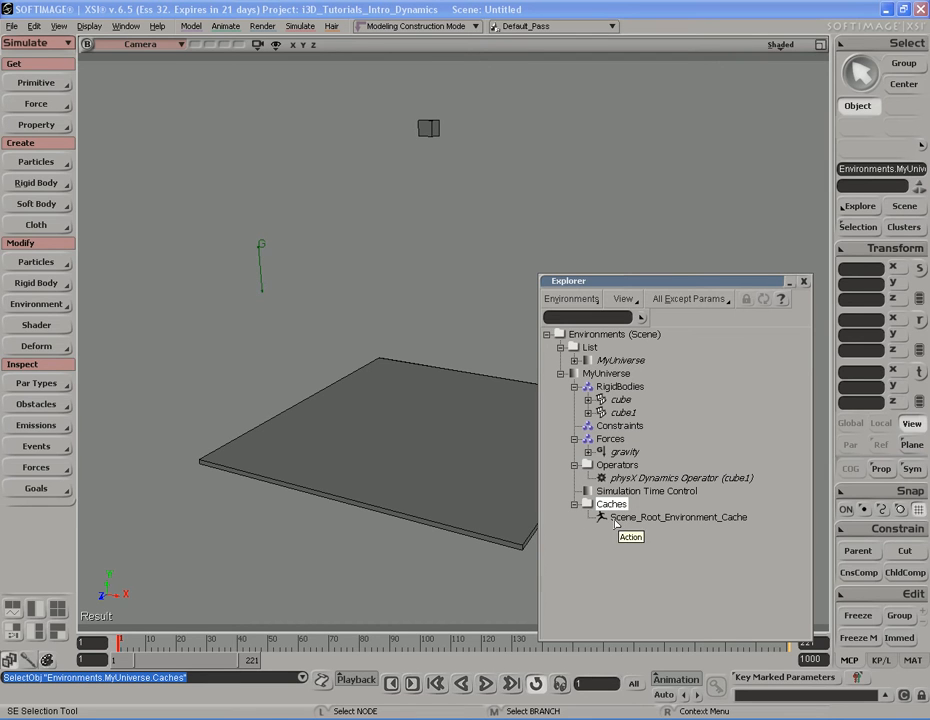
pyautogui.click(615, 522)
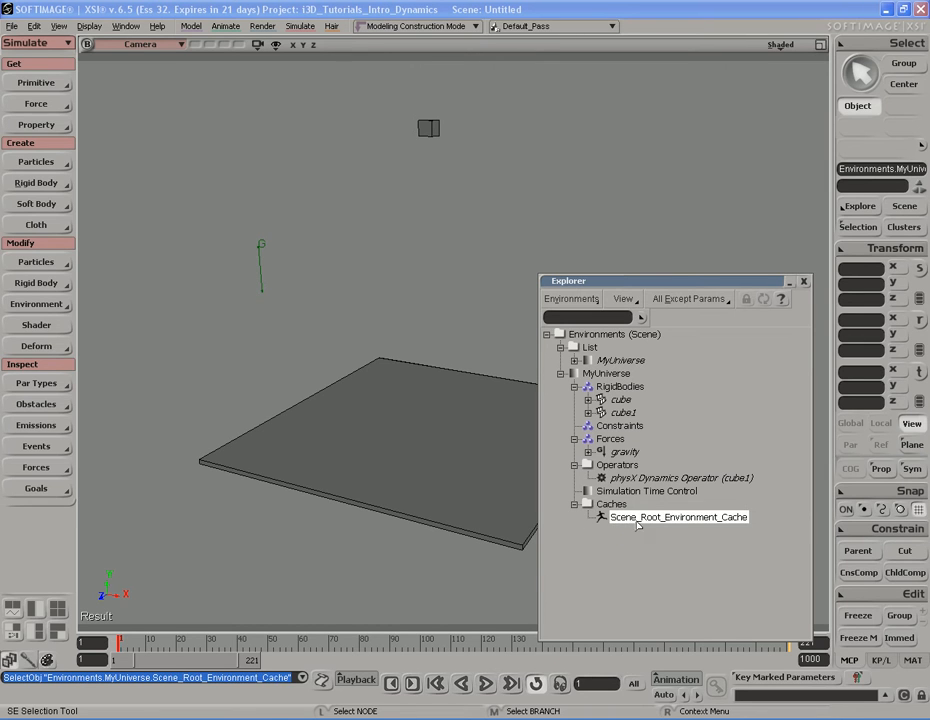
pyautogui.doubleClick(672, 527)
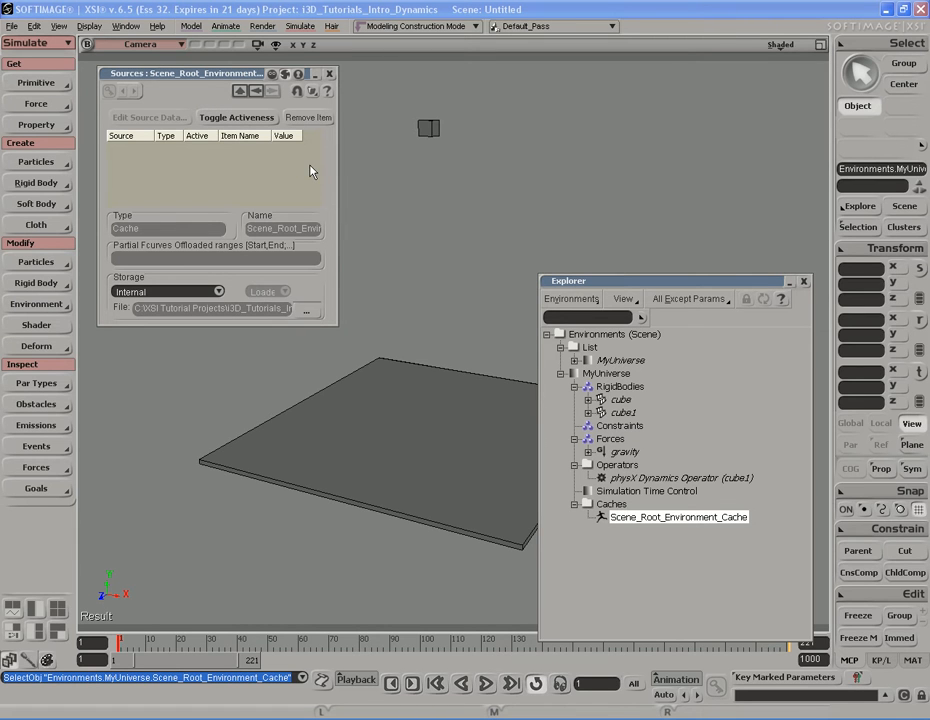
pyautogui.click(330, 75)
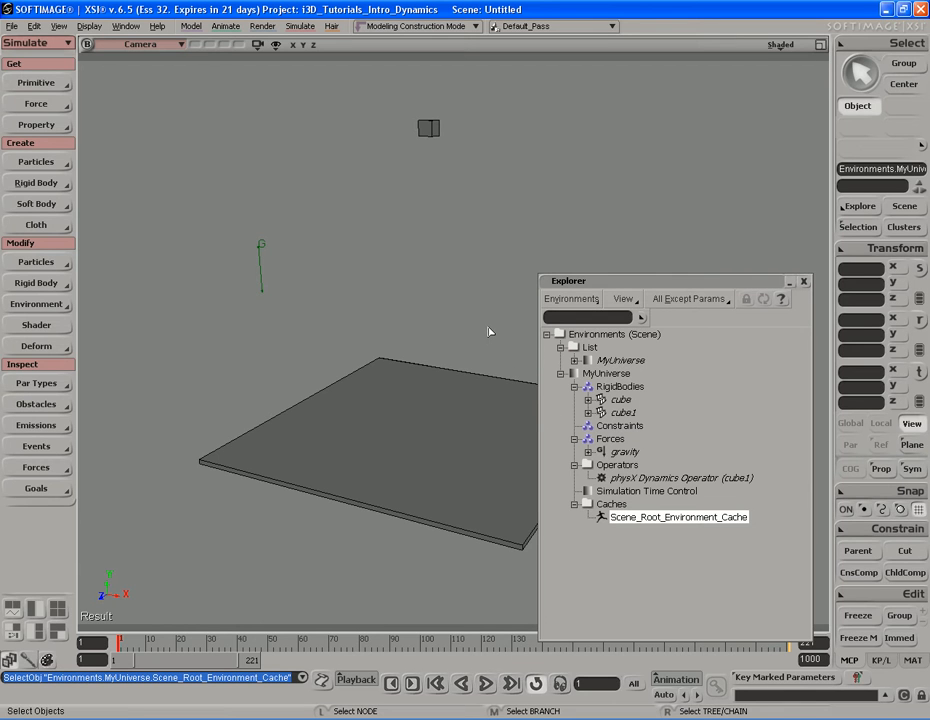
# Review the MyUniverse structure by selecting the environment, Constraints, Forces with its gravity, and Operators in turn
pyautogui.click(607, 374)
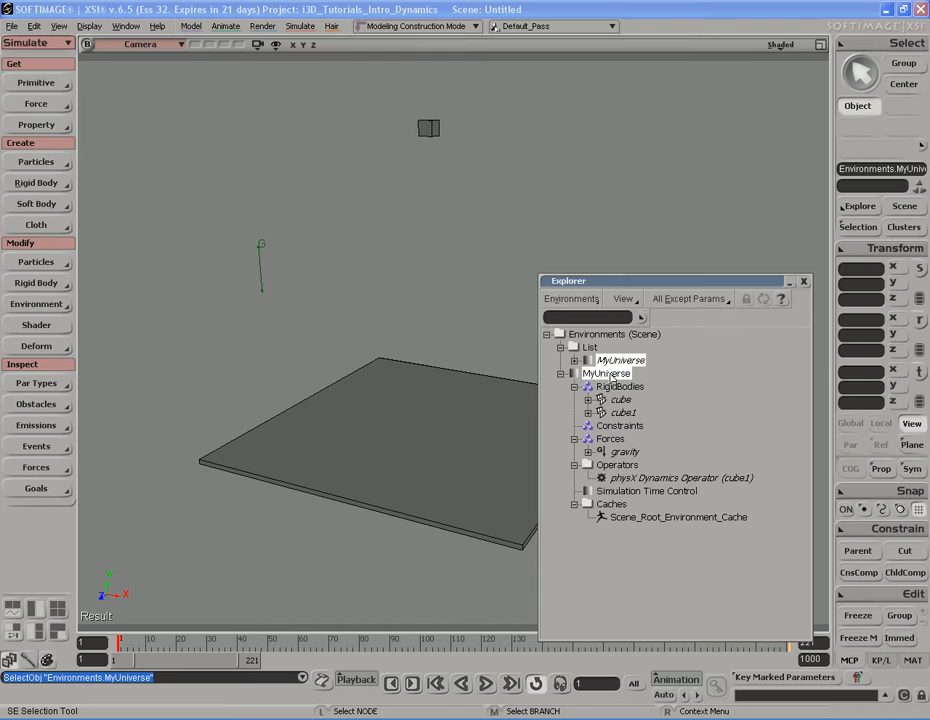
pyautogui.click(620, 426)
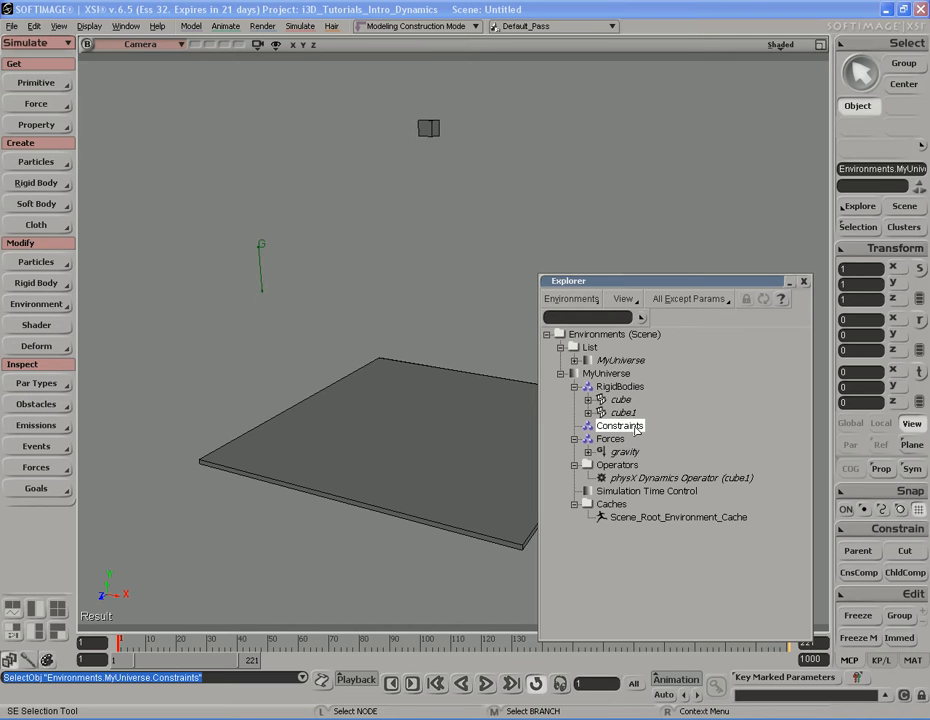
pyautogui.click(606, 440)
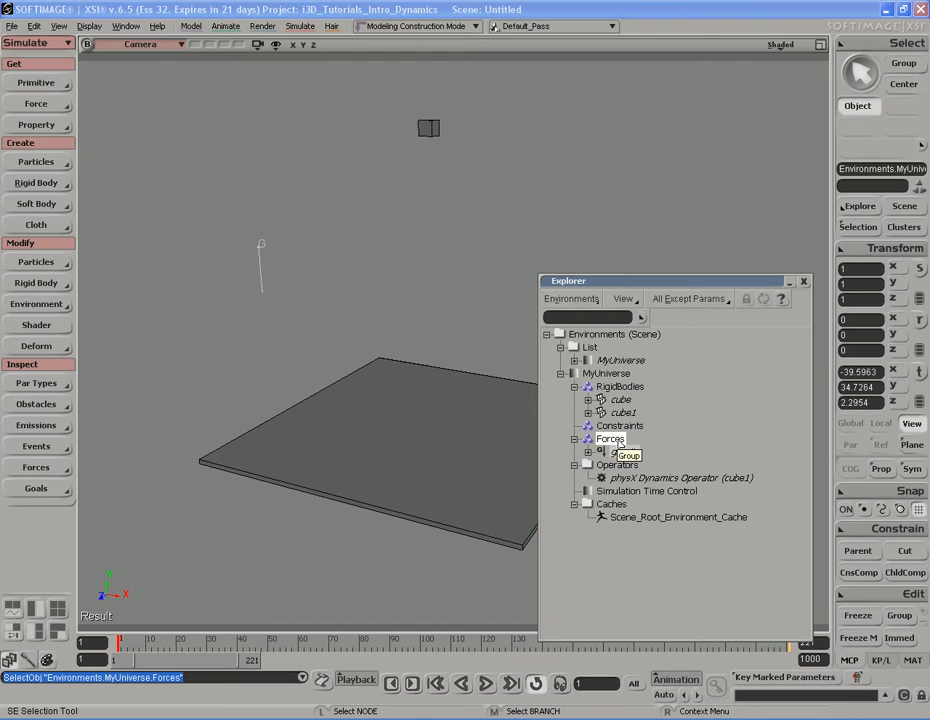
pyautogui.click(621, 453)
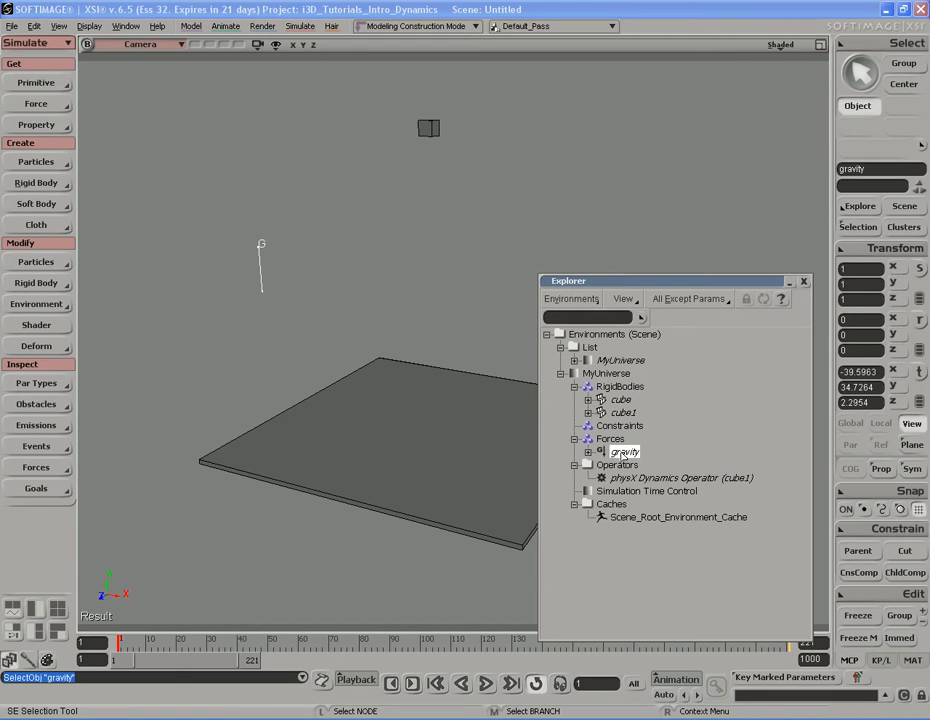
pyautogui.click(621, 441)
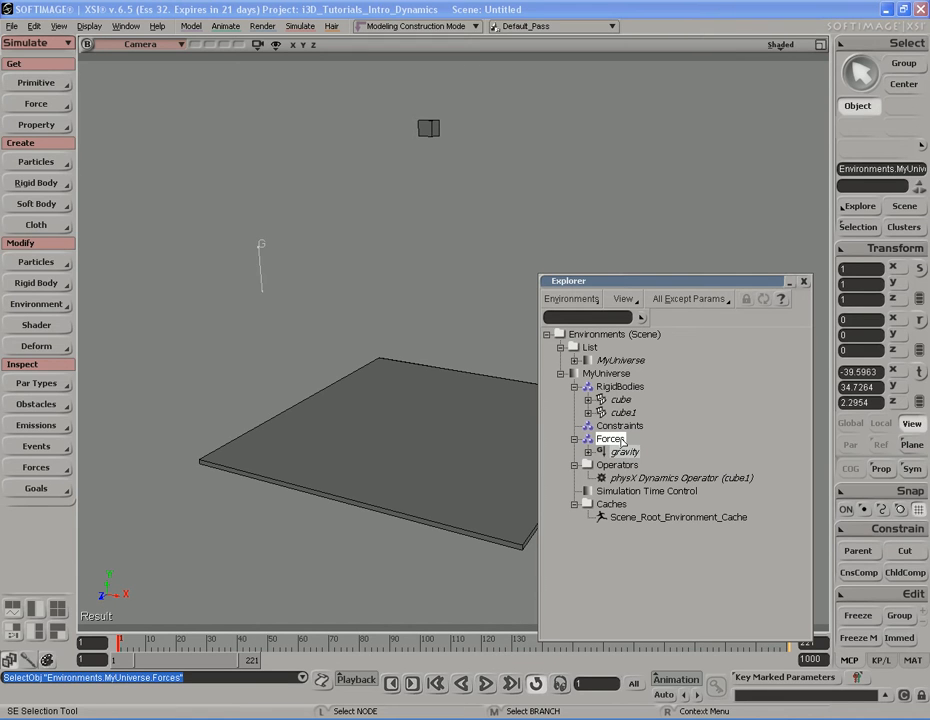
pyautogui.click(617, 466)
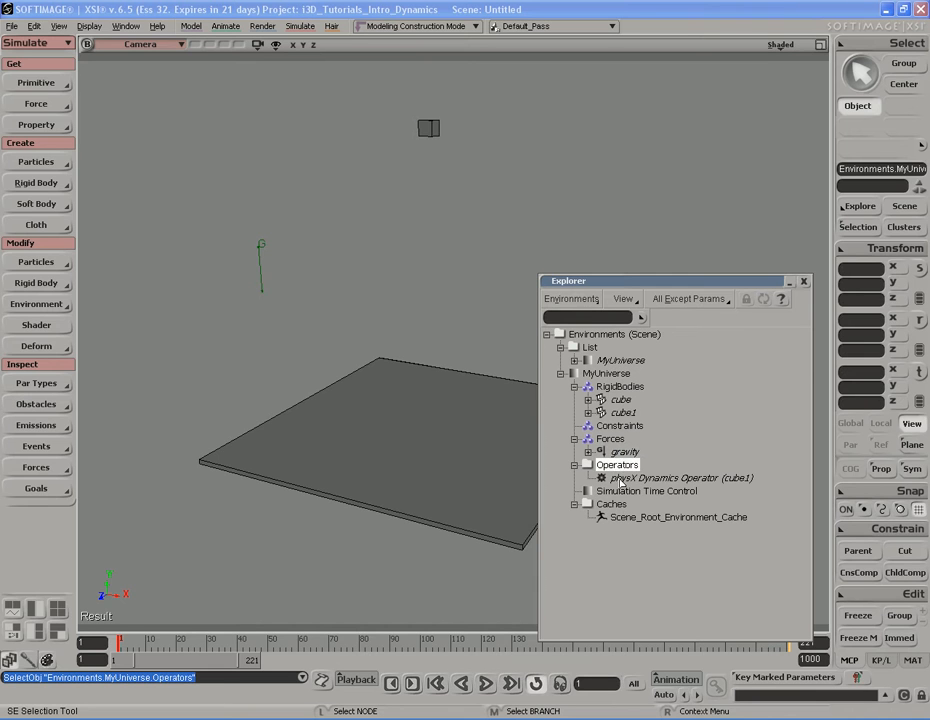
# Review the physX Dynamics Operator, Simulation Time Control, Caches and MyUniverse entries by selecting each in turn, and clear the selection
pyautogui.click(640, 478)
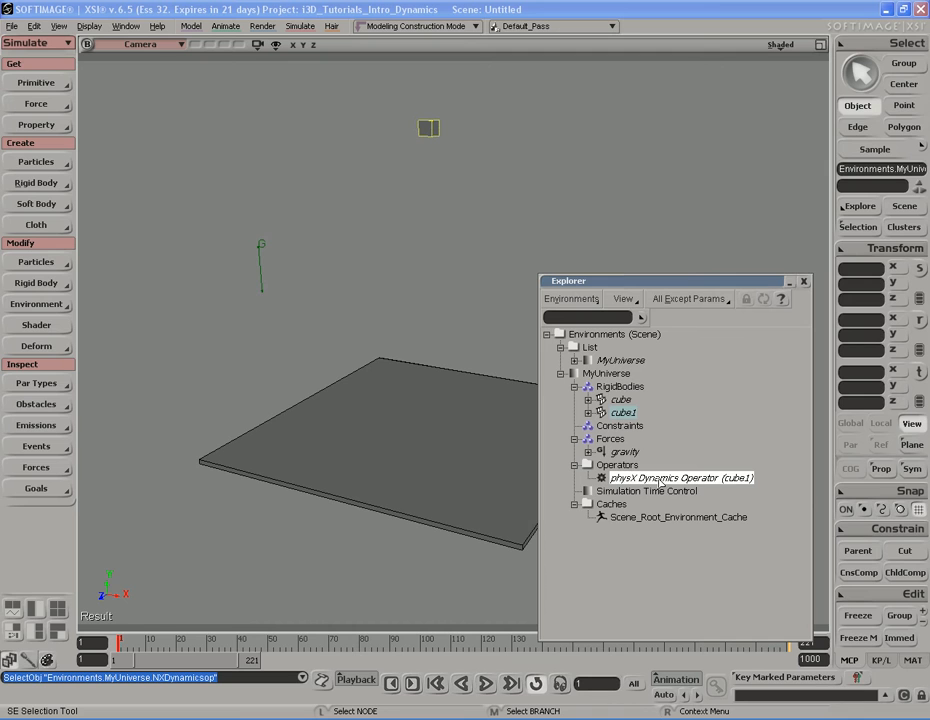
pyautogui.click(640, 491)
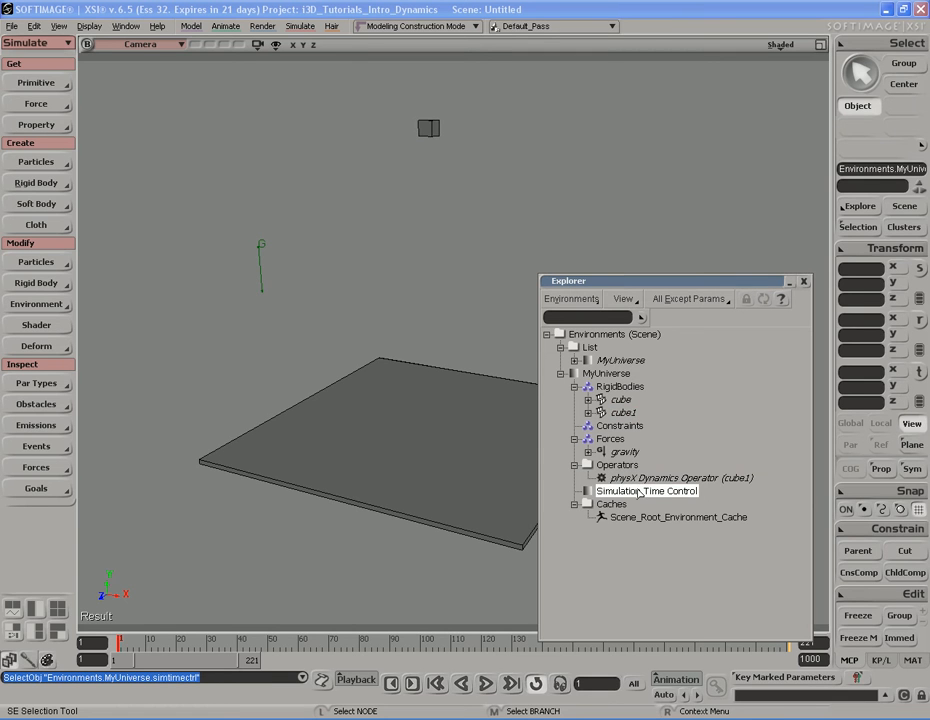
pyautogui.click(614, 505)
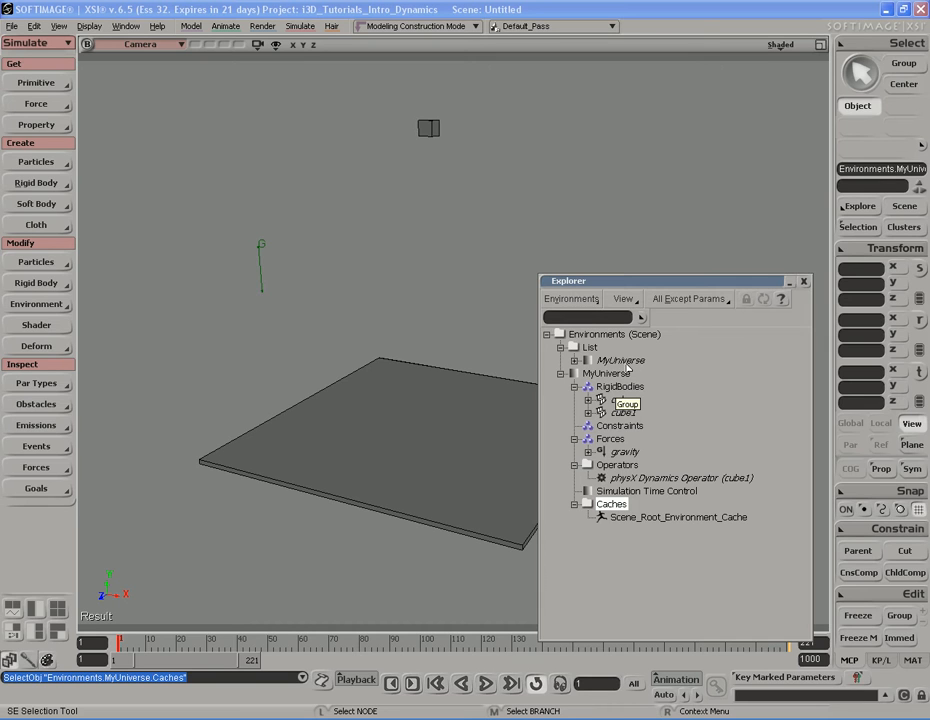
pyautogui.click(624, 362)
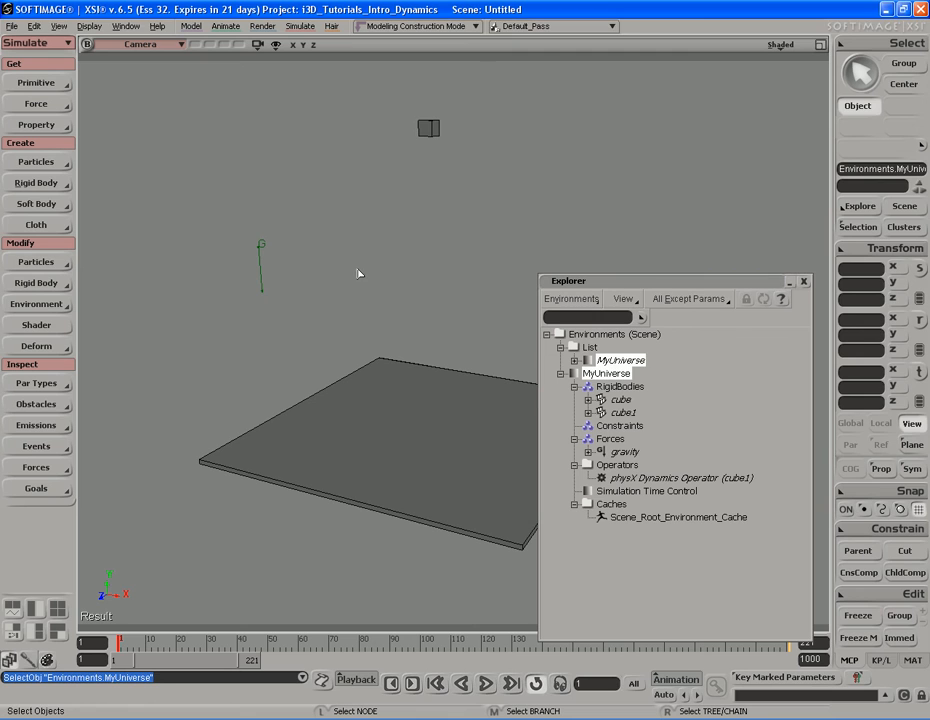
pyautogui.click(396, 276)
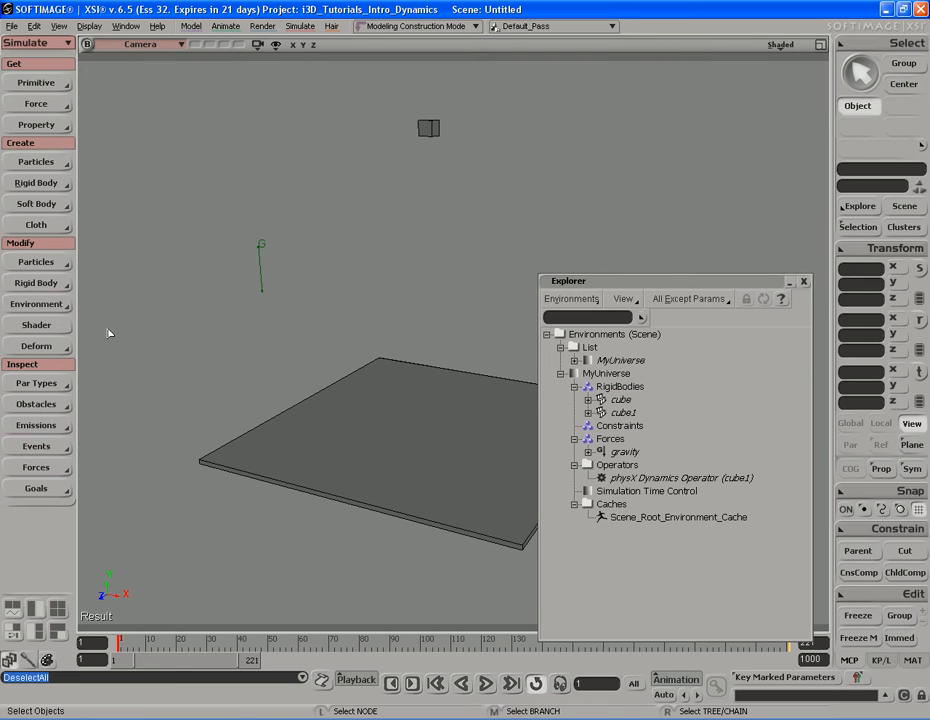
# Create two additional rigid body simulation environments in the scene
pyautogui.click(41, 181)
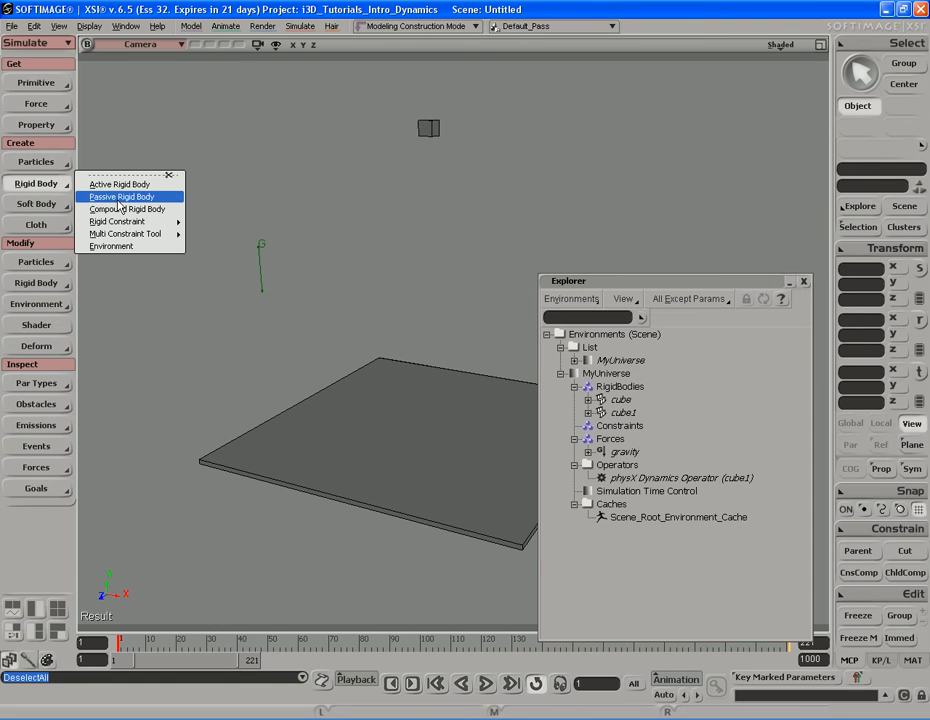
pyautogui.click(110, 247)
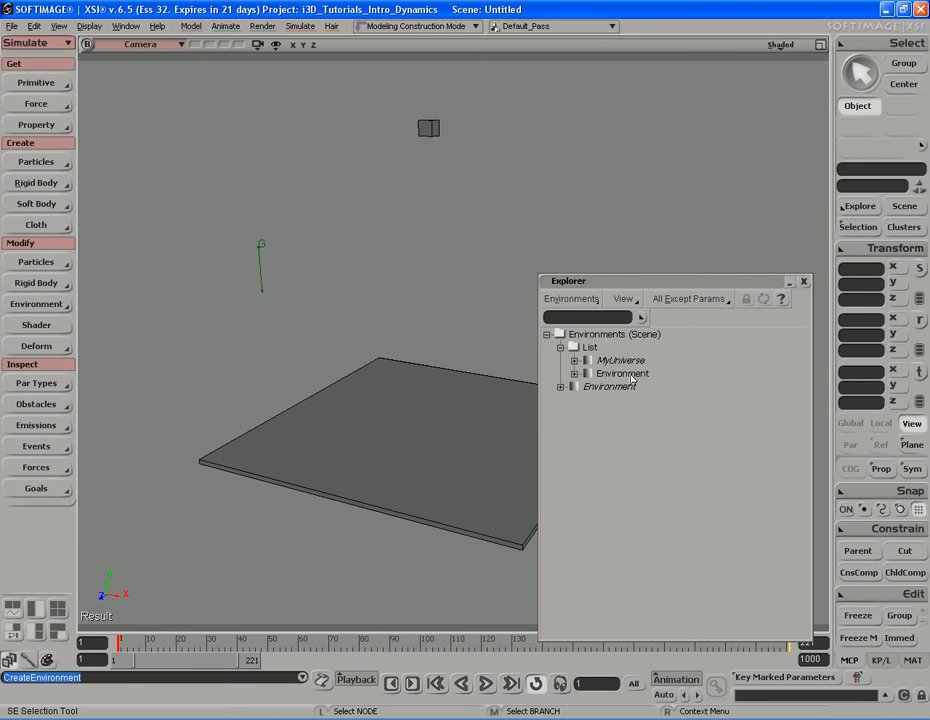
pyautogui.click(62, 186)
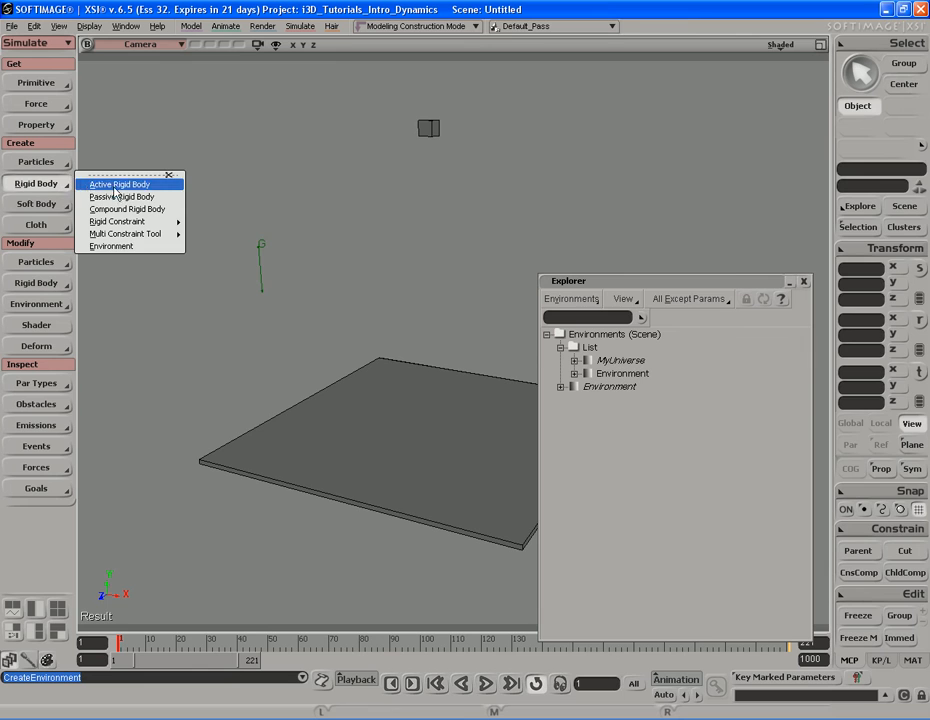
pyautogui.click(120, 246)
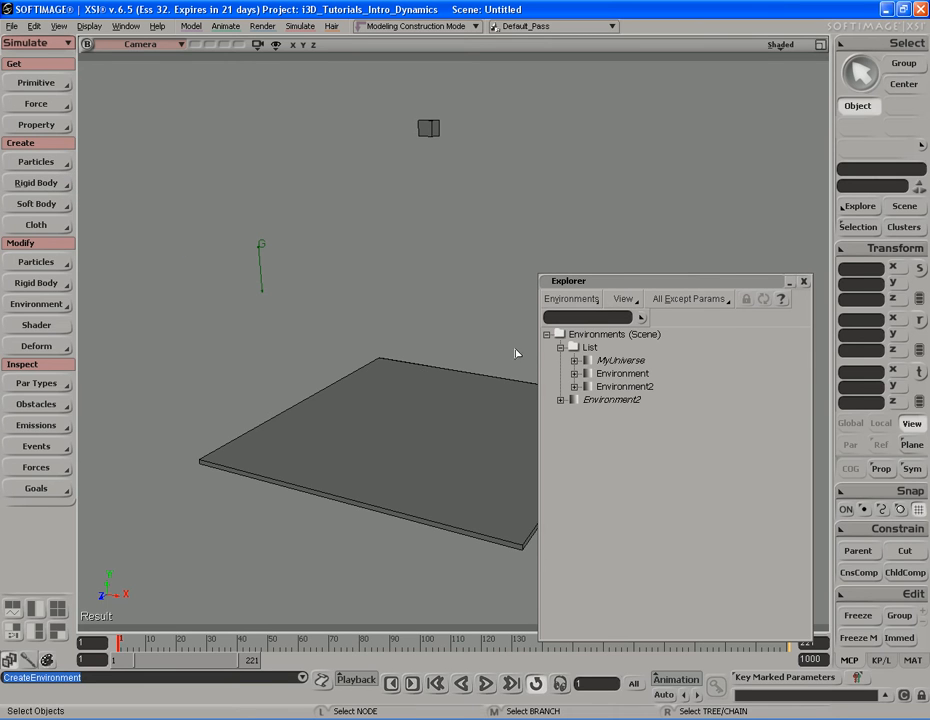
# Rename the first new environment as BouncingBall and the second one as Alternate
pyautogui.click(622, 374)
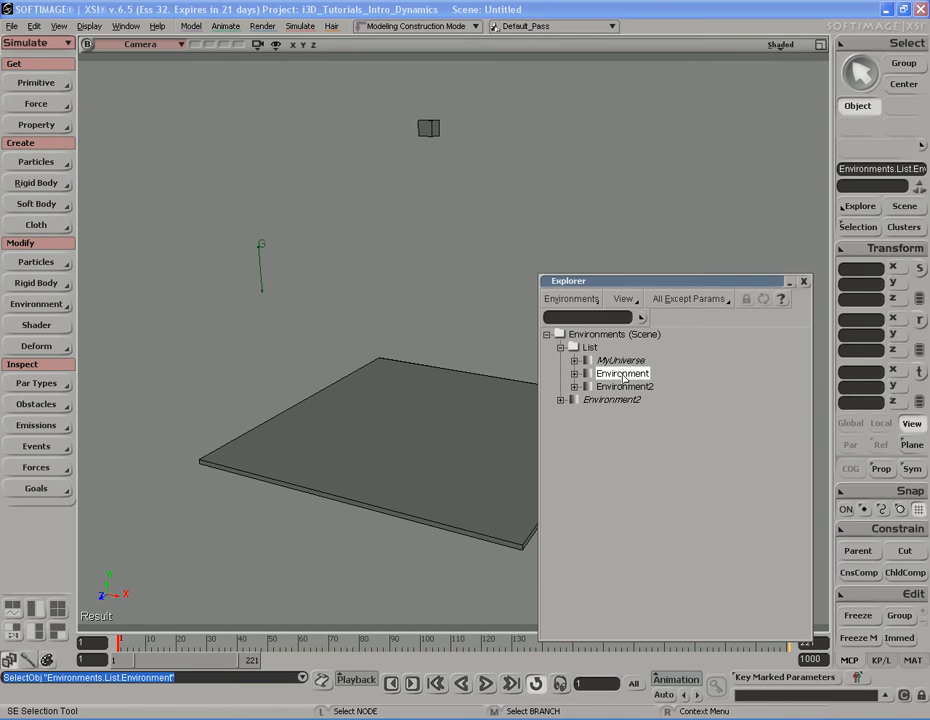
pyautogui.click(622, 374)
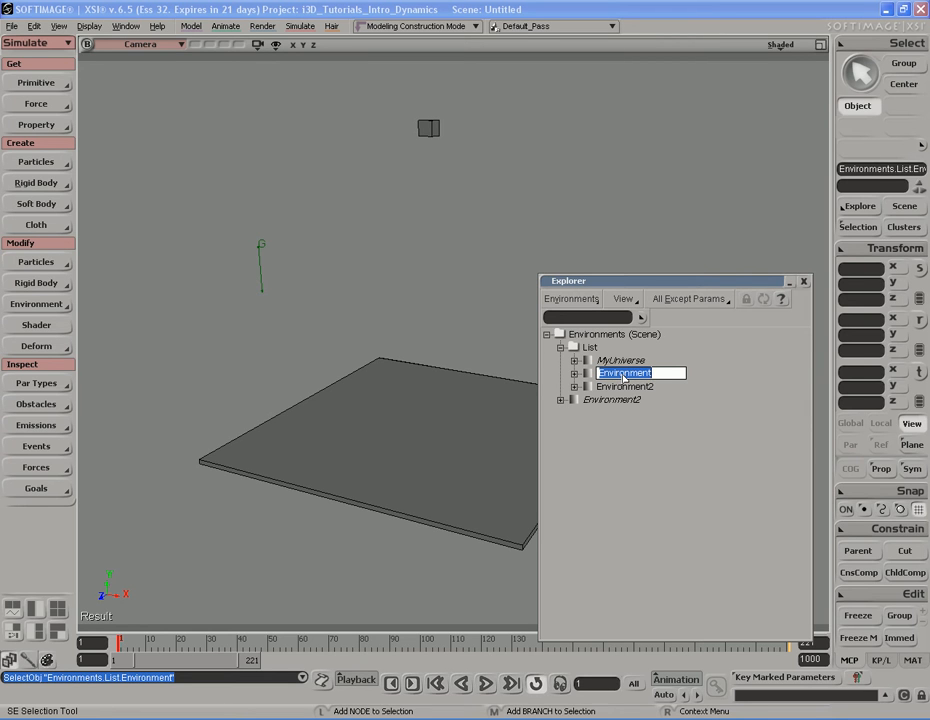
pyautogui.write('BouncingBall')
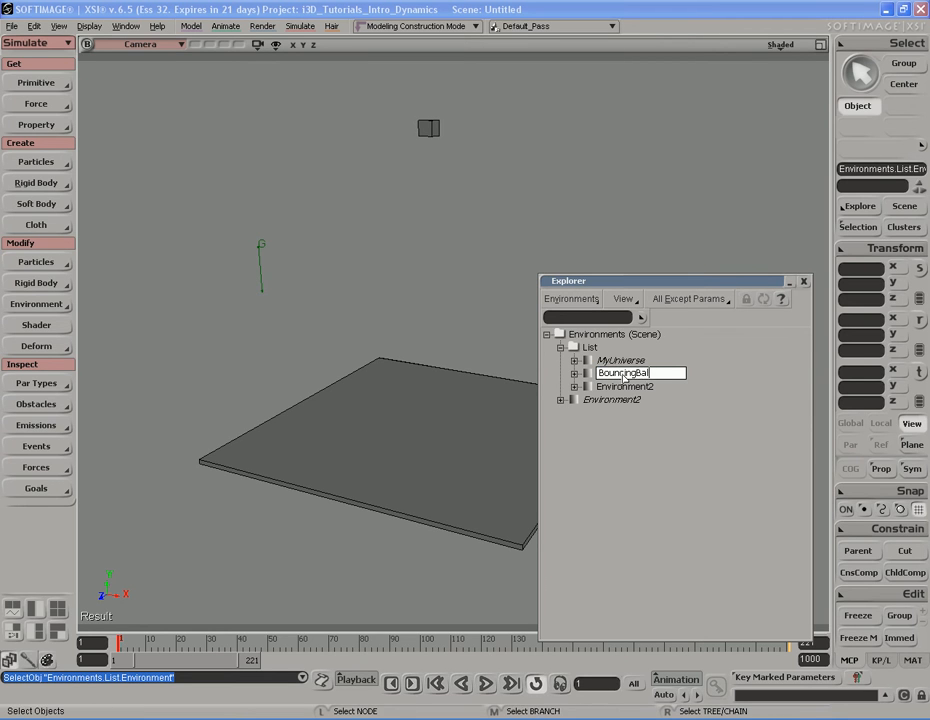
pyautogui.press('Return')
pyautogui.click(625, 387)
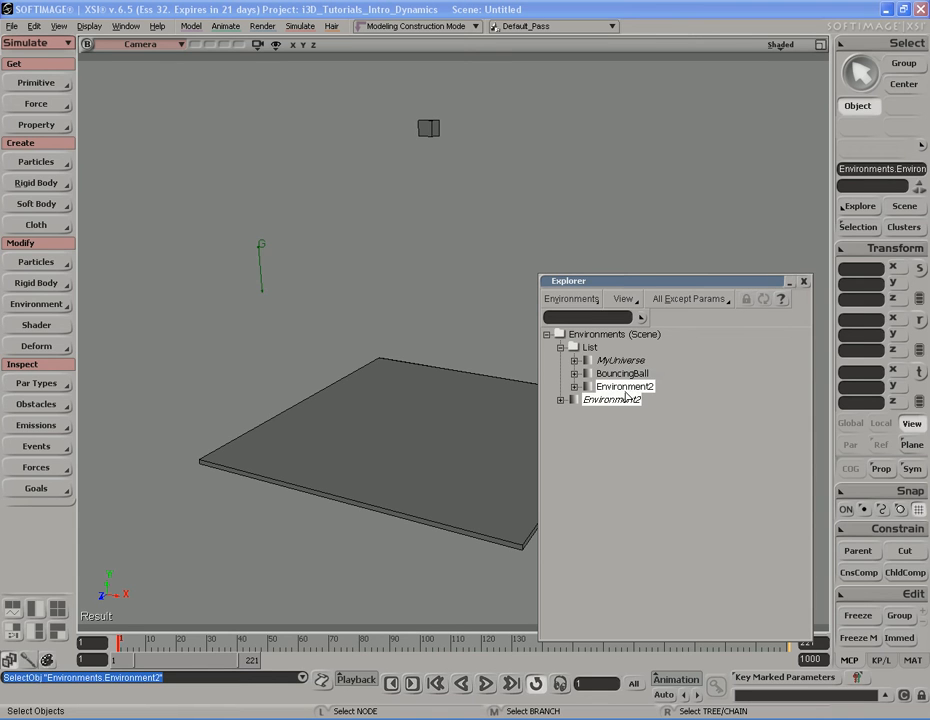
pyautogui.doubleClick(625, 392)
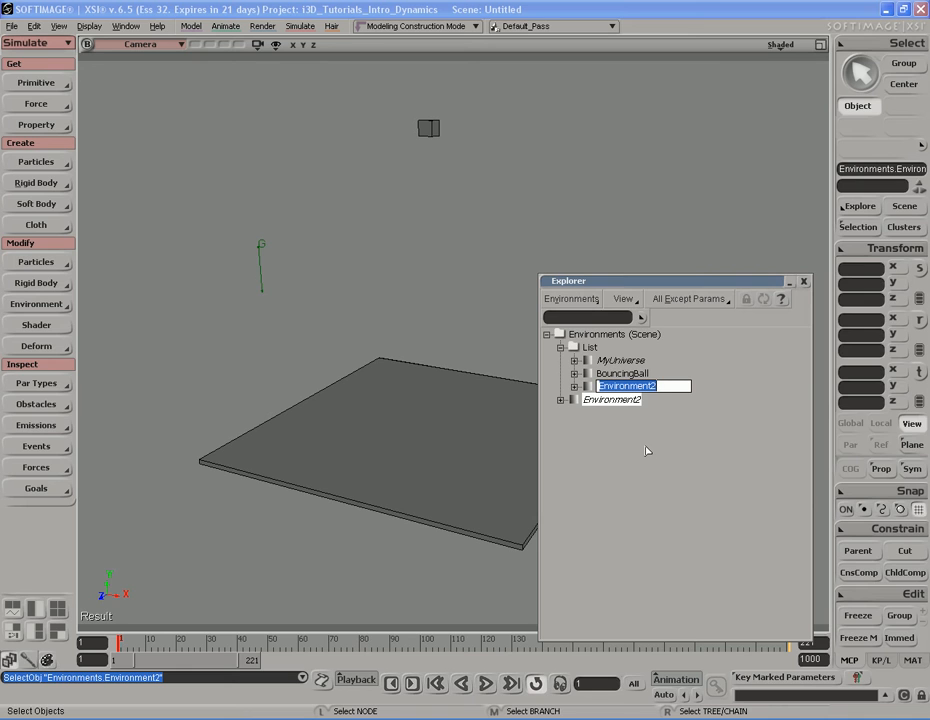
pyautogui.write('Alternate')
pyautogui.press('Return')
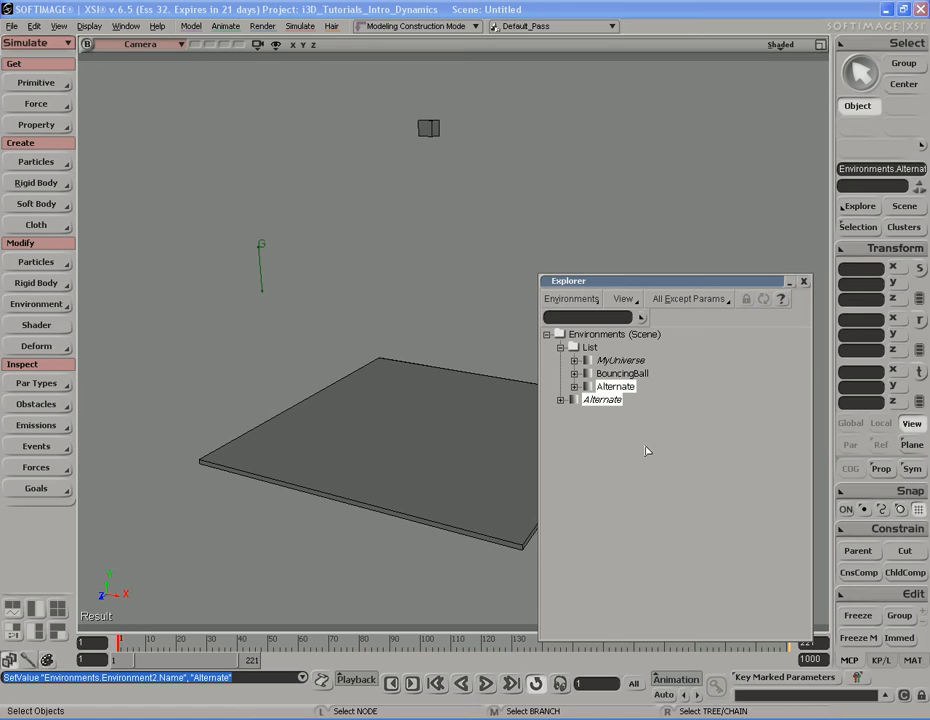
# Go through the listed environments and set BouncingBall as the current environment
pyautogui.click(620, 360)
pyautogui.click(623, 374)
pyautogui.click(616, 386)
pyautogui.click(623, 374)
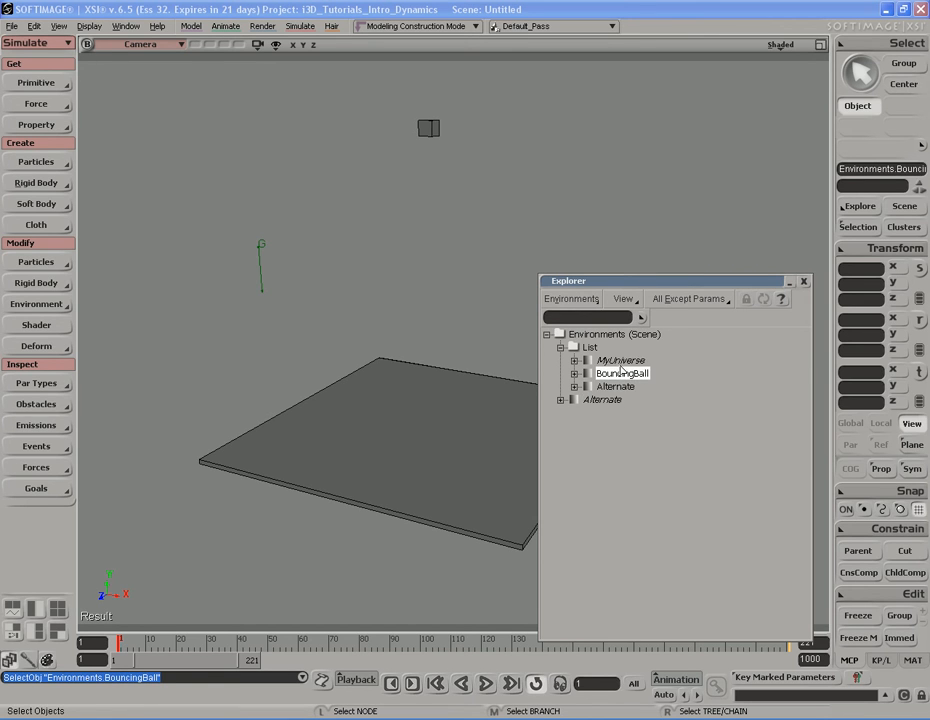
pyautogui.click(622, 361)
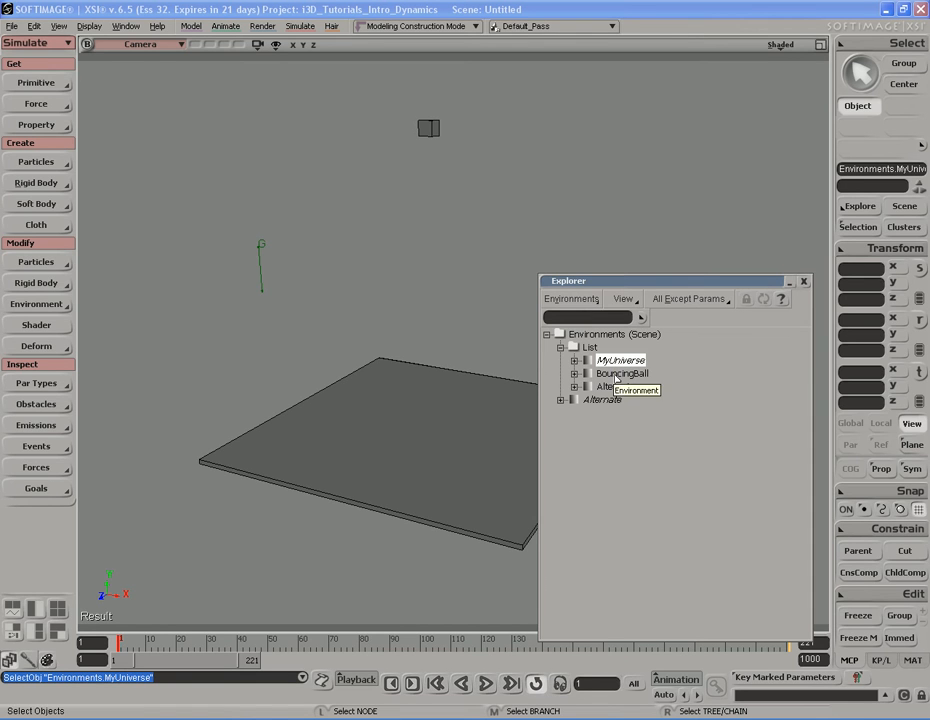
pyautogui.click(617, 375)
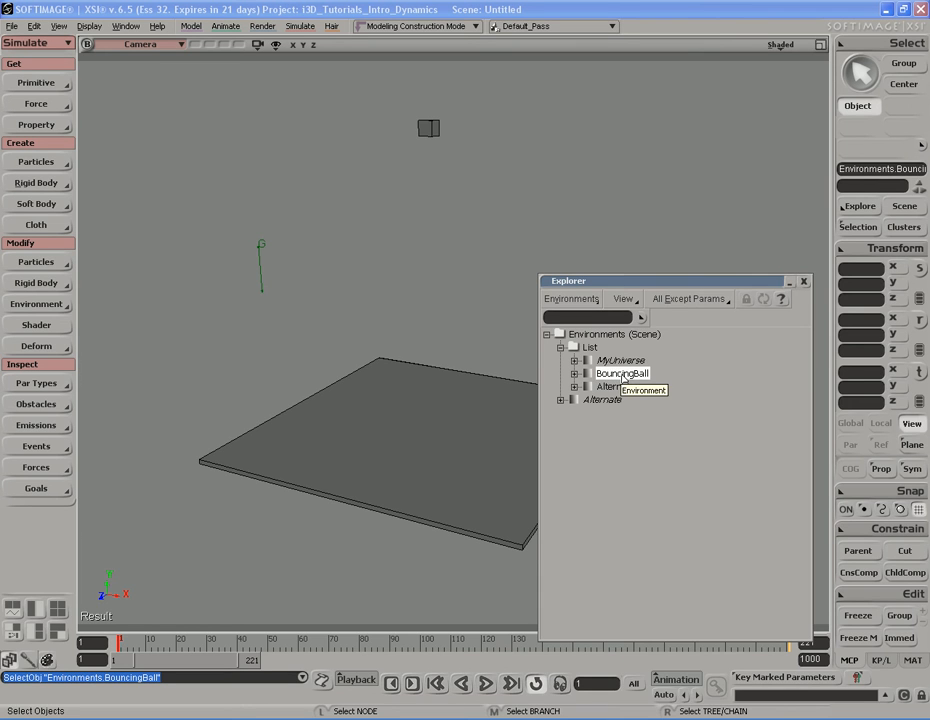
pyautogui.rightClick(619, 377)
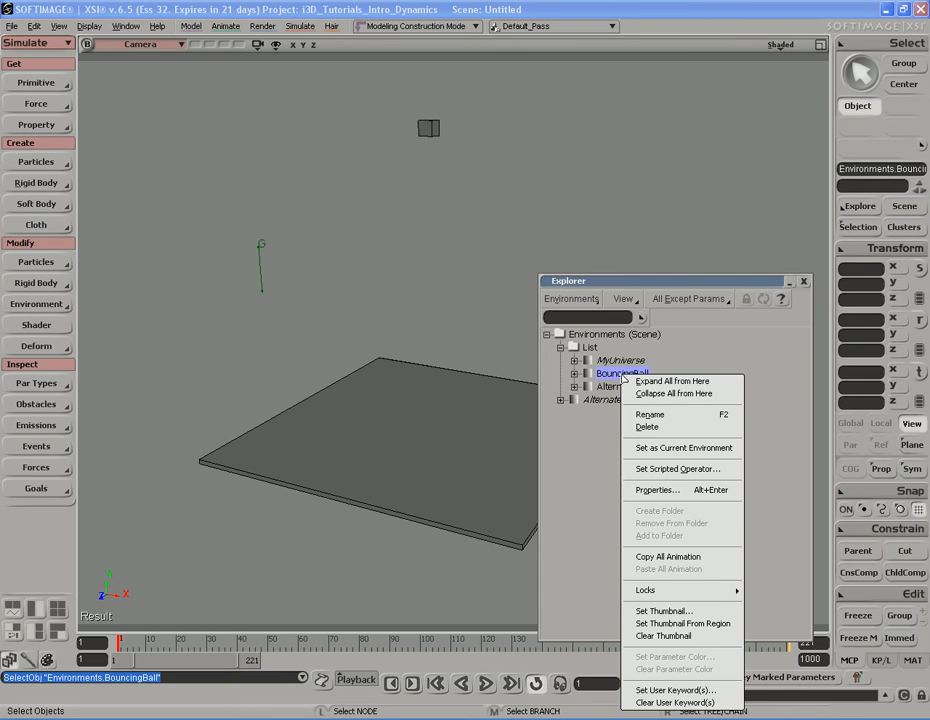
pyautogui.click(688, 448)
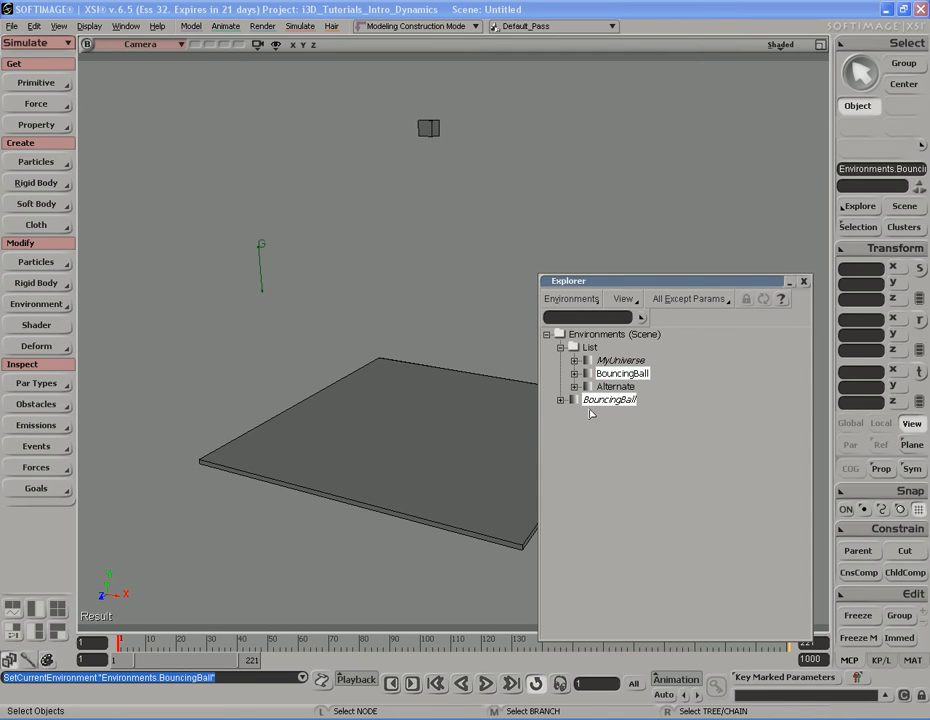
# Expand the current BouncingBall environment to examine its contents, compare it with the other listed environments, and collapse it
pyautogui.click(560, 400)
pyautogui.click(615, 386)
pyautogui.click(622, 374)
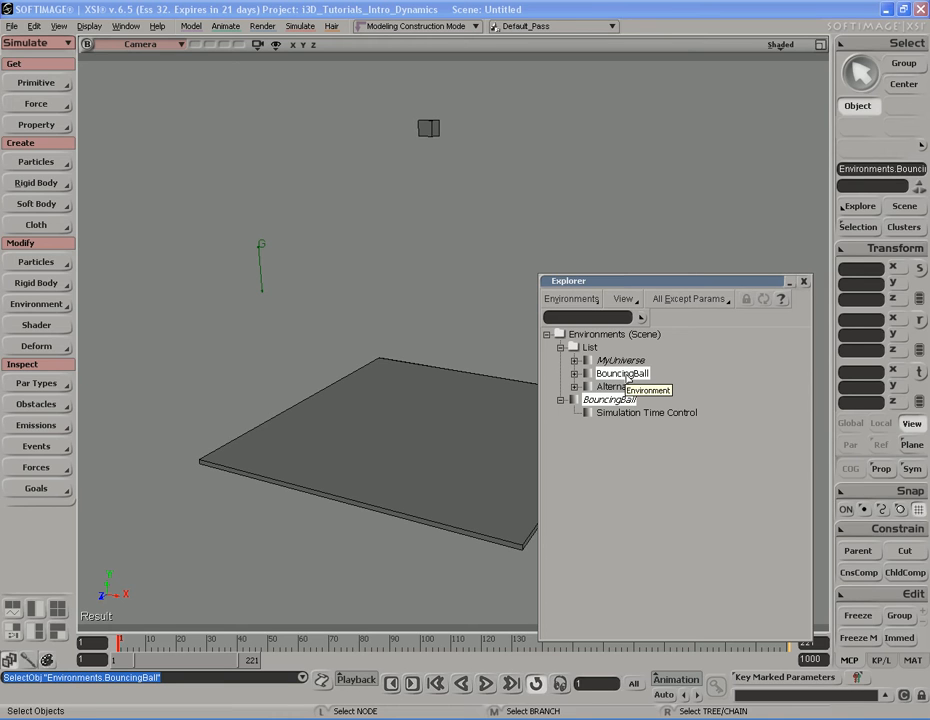
pyautogui.click(621, 360)
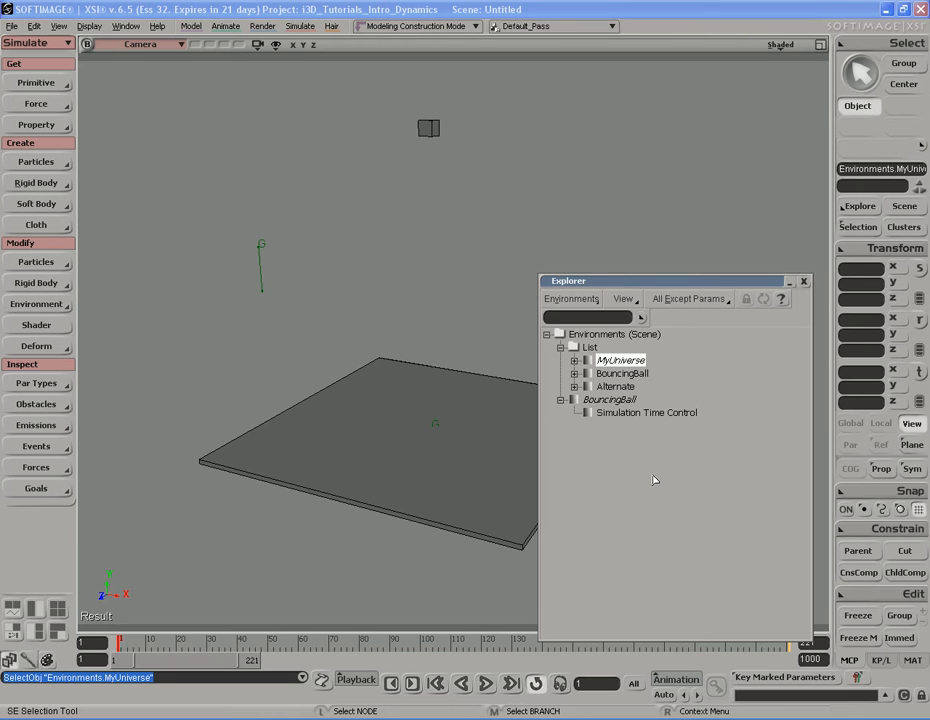
pyautogui.click(624, 400)
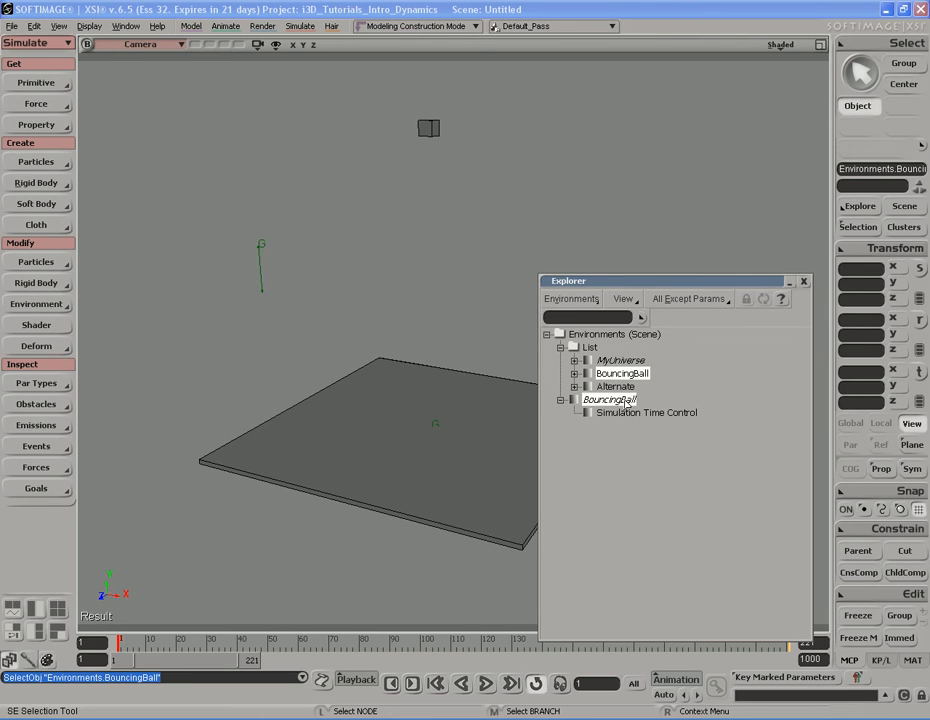
pyautogui.click(561, 400)
# Review the environment list by selecting MyUniverse, BouncingBall and Alternate in turn
pyautogui.click(615, 386)
pyautogui.click(621, 374)
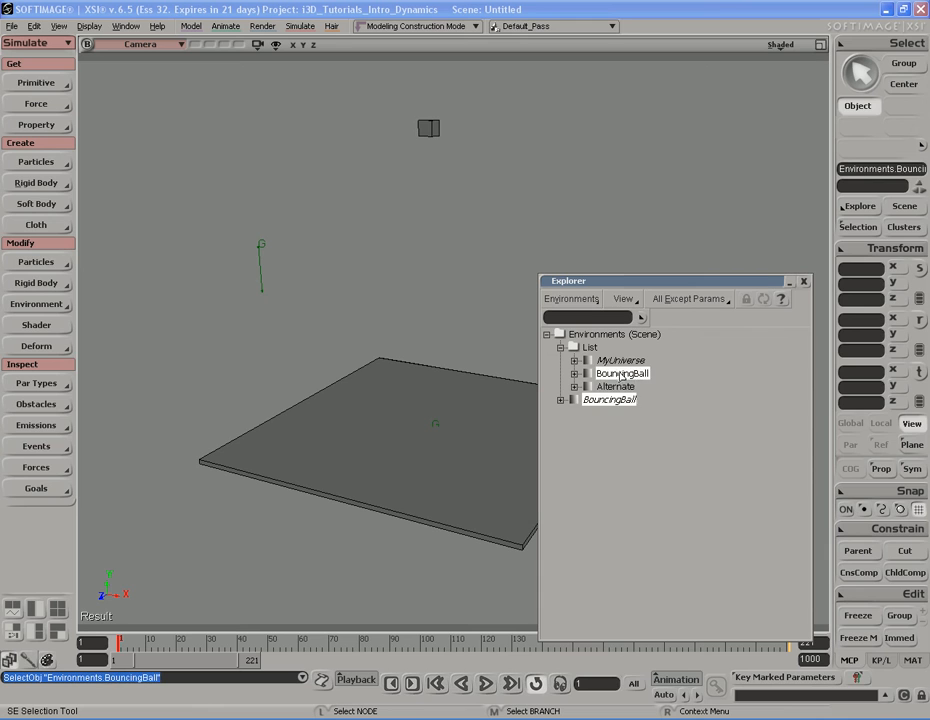
pyautogui.click(621, 360)
pyautogui.click(615, 386)
pyautogui.click(621, 374)
pyautogui.click(621, 361)
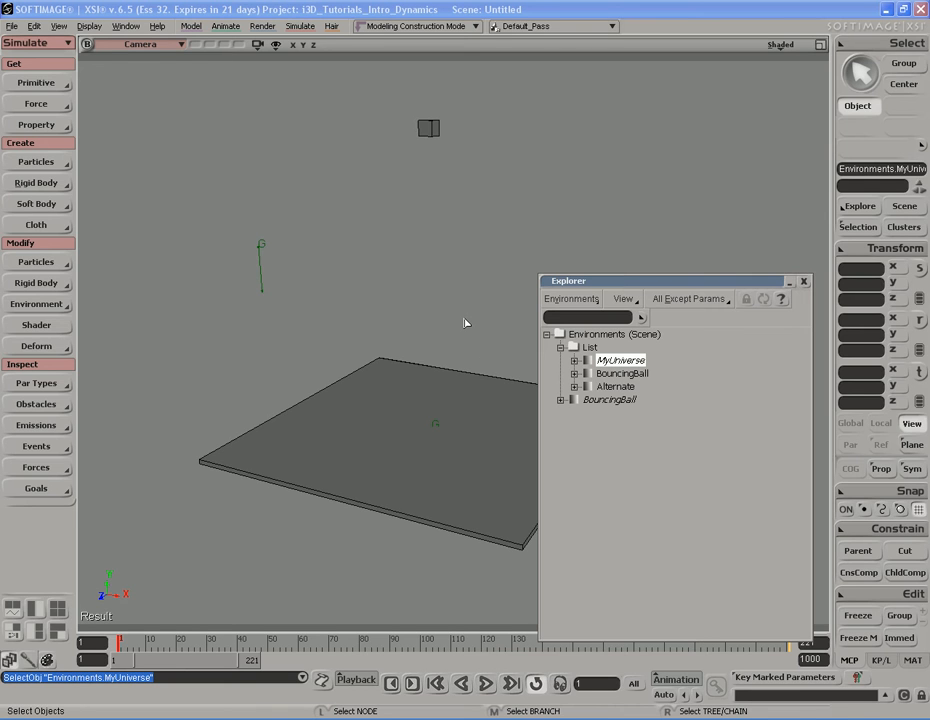
pyautogui.click(621, 373)
pyautogui.click(621, 361)
pyautogui.click(616, 386)
pyautogui.click(621, 373)
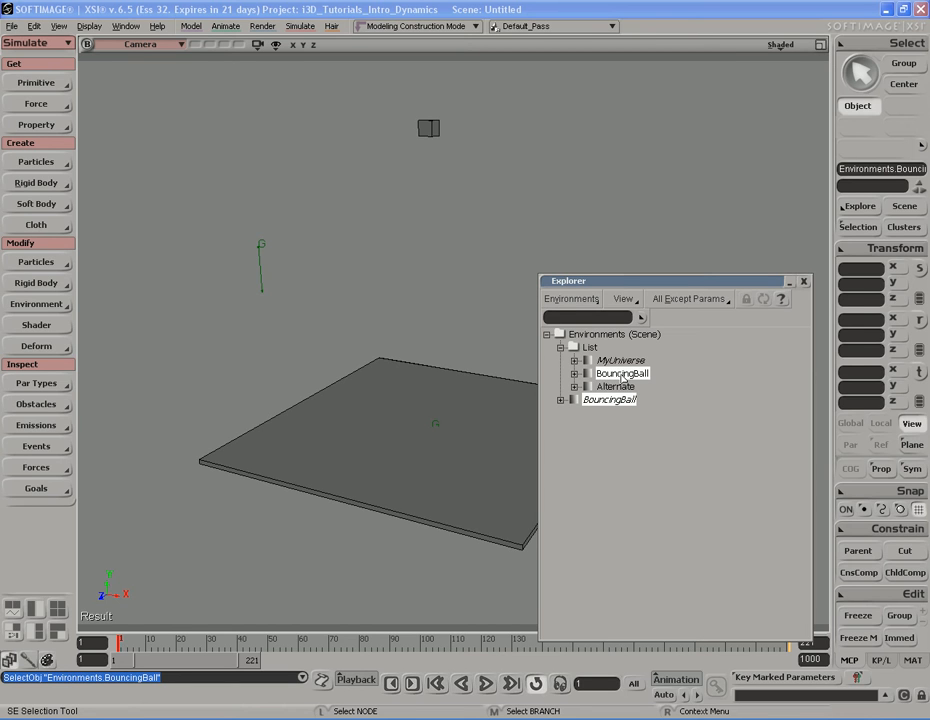
pyautogui.click(616, 386)
pyautogui.click(622, 373)
pyautogui.click(616, 386)
pyautogui.click(622, 373)
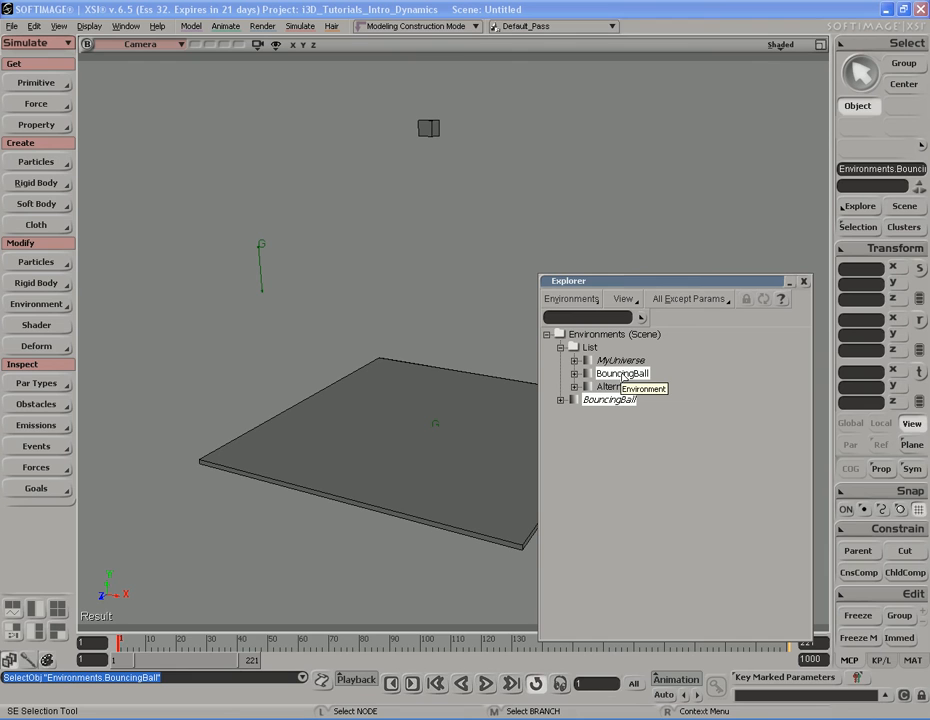
# Merge the BouncingBall and Alternate environments into MyUniverse, and close the Explorer after checking the merged environment's contents
pyautogui.click(620, 360)
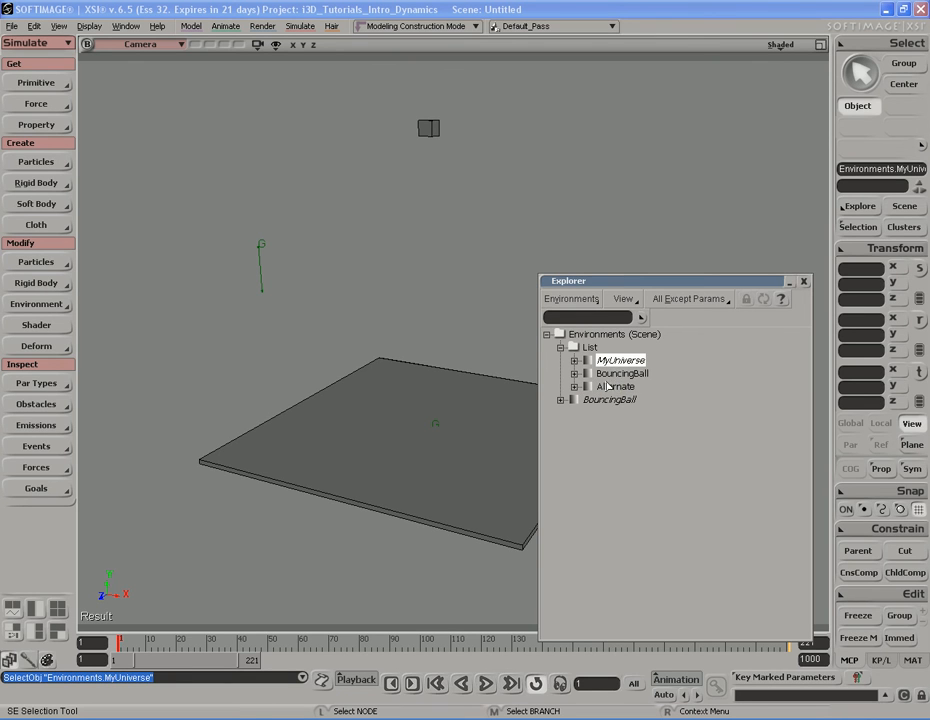
pyautogui.click(620, 373)
pyautogui.click(620, 360)
pyautogui.keyDown('shift'); pyautogui.click(620, 389); pyautogui.keyUp('shift')
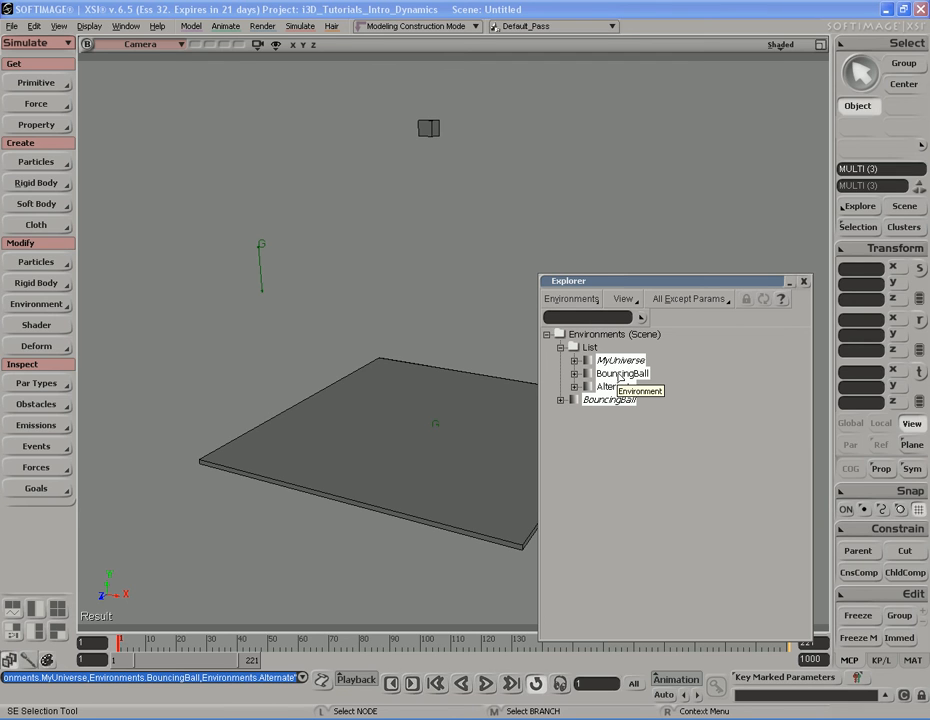
pyautogui.rightClick(628, 360)
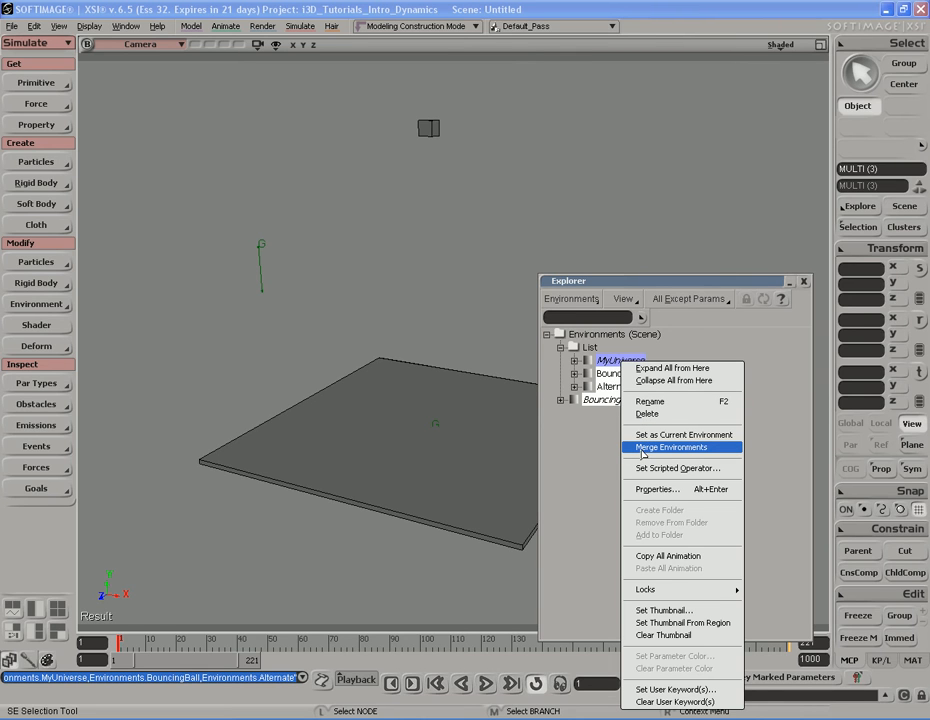
pyautogui.click(680, 447)
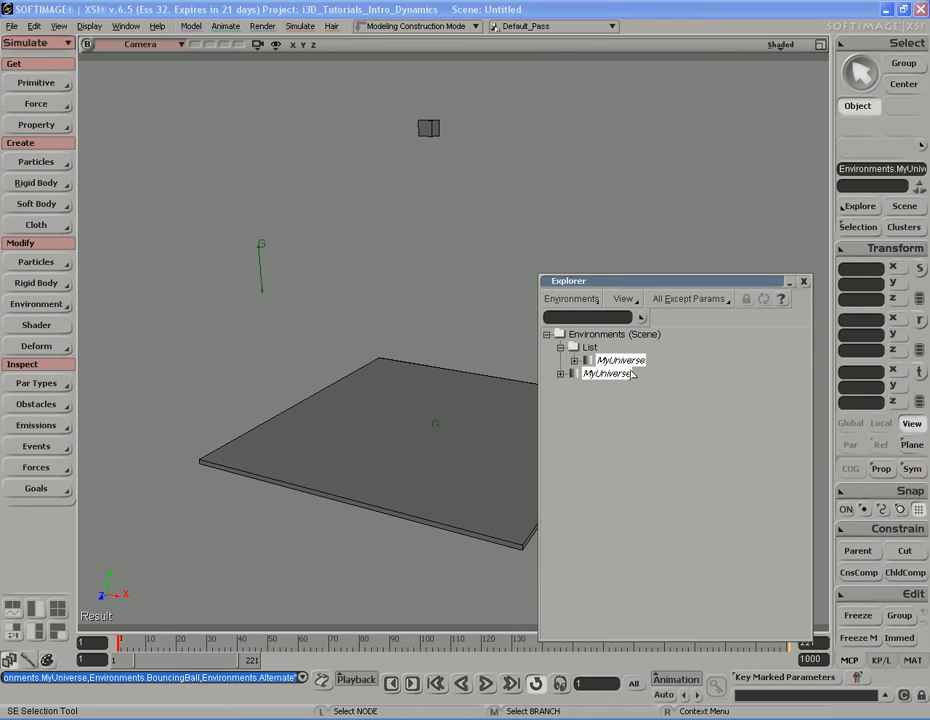
pyautogui.click(560, 374)
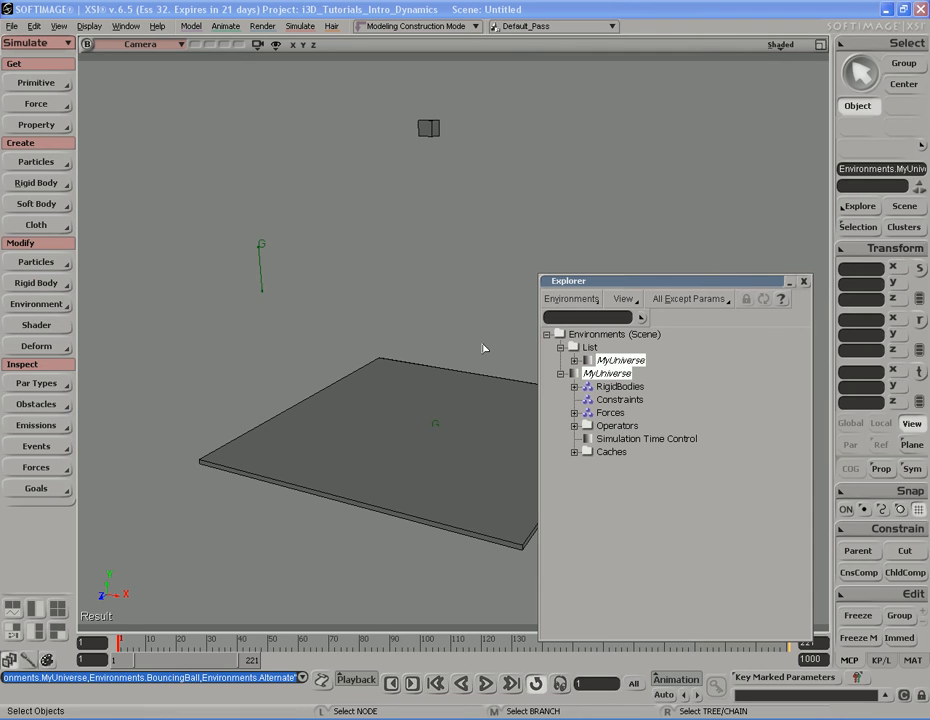
pyautogui.click(804, 282)
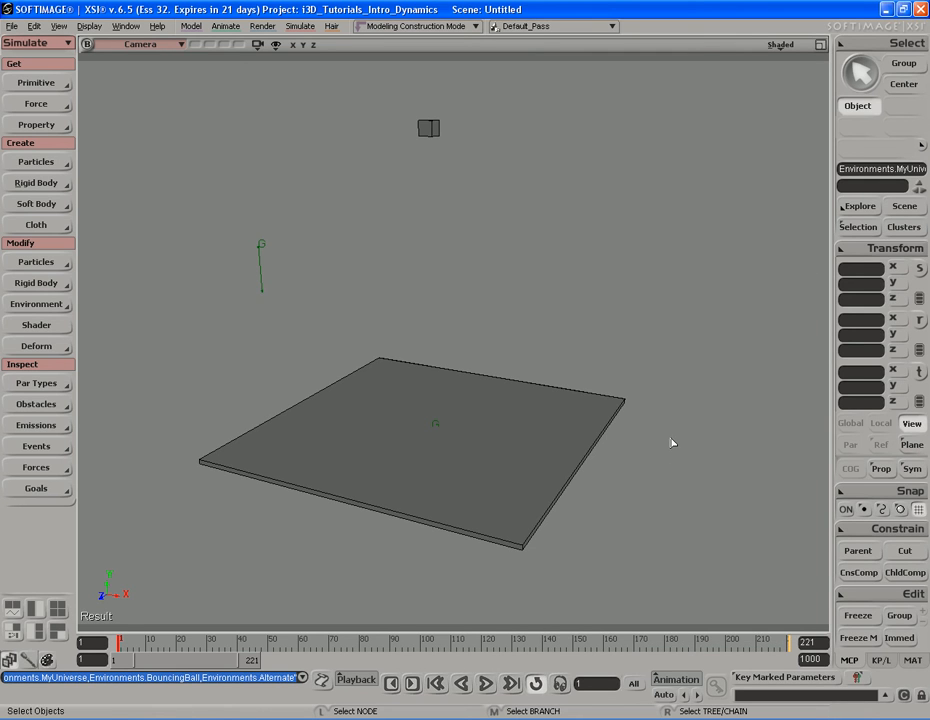